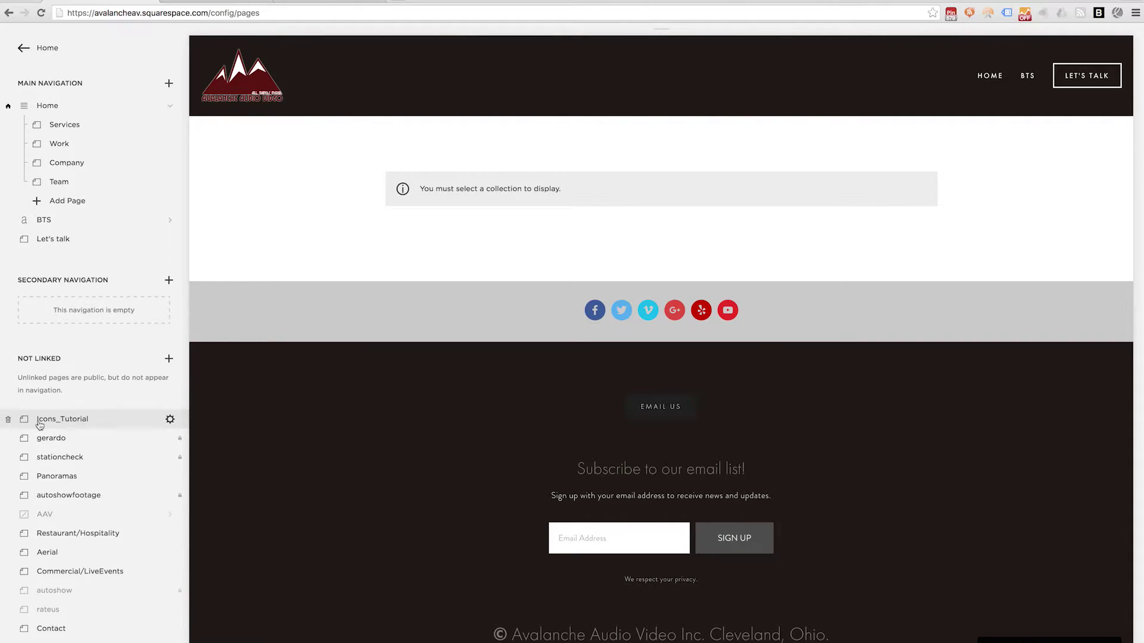
# Open the page-type menu for a new Not Linked page
pyautogui.click(168, 358)
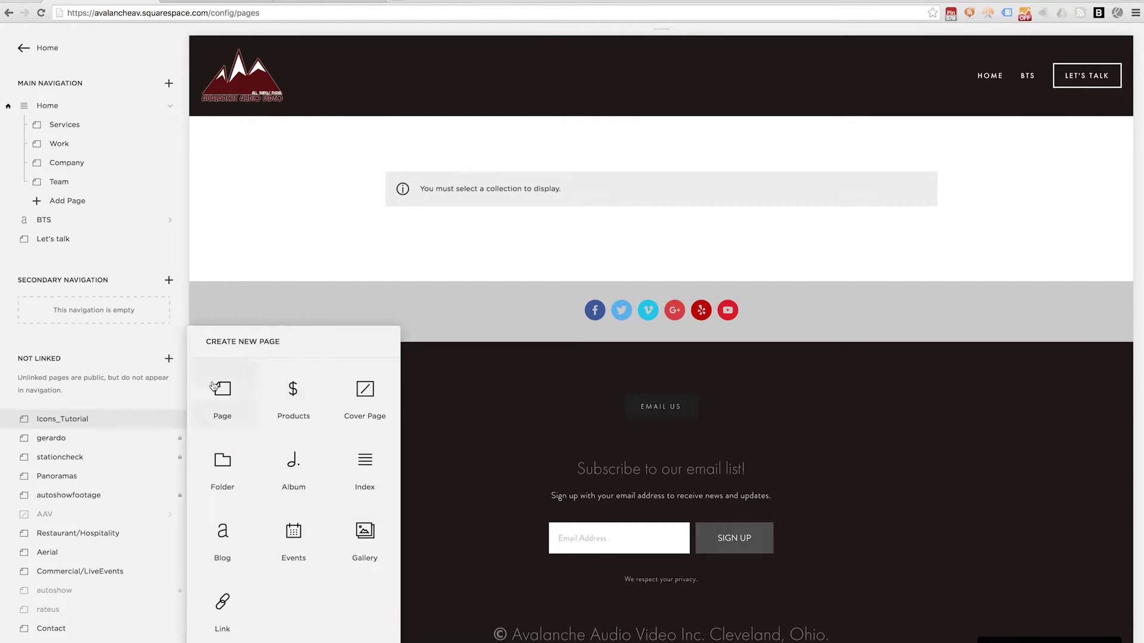
# Create a Gallery page and name it Icons
pyautogui.click(365, 532)
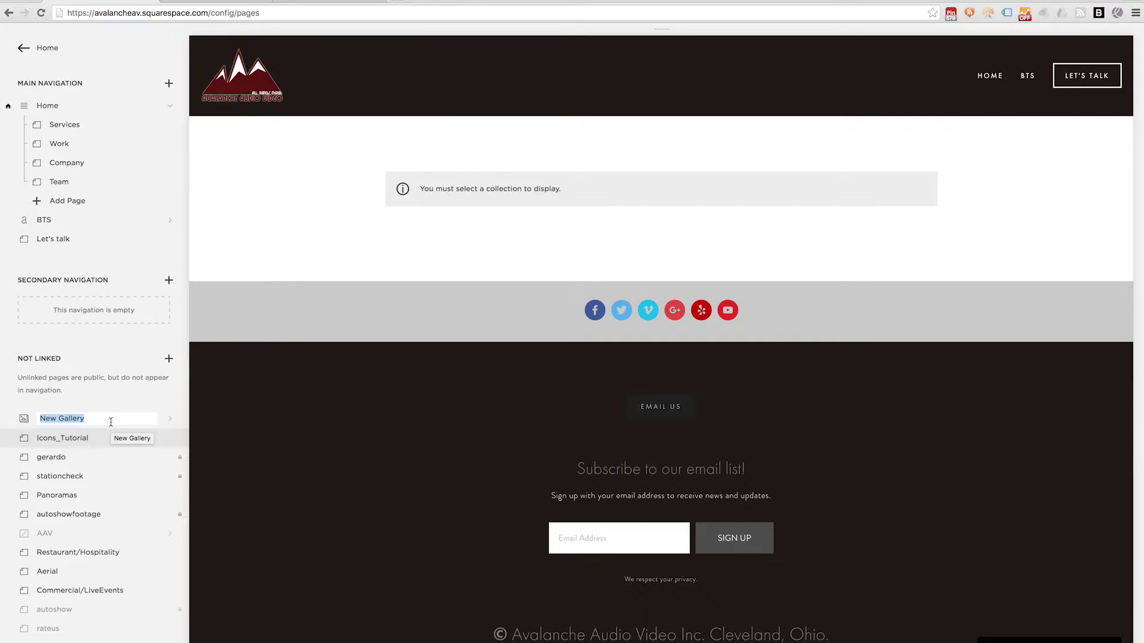
pyautogui.write('Icons')
pyautogui.press('Return')
# Upload passage-of-time.png, satellite.png and settings-gears.png into the Icons gallery
pyautogui.click(143, 182)
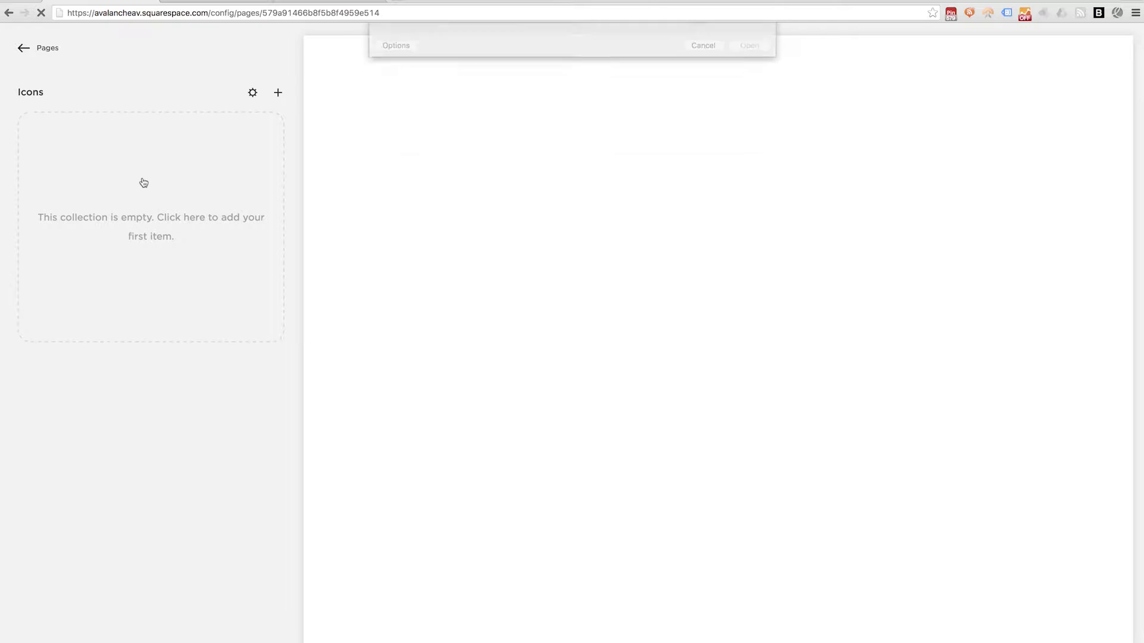
pyautogui.click(576, 84)
pyautogui.keyDown('shift'); pyautogui.click(575, 64); pyautogui.keyUp('shift')
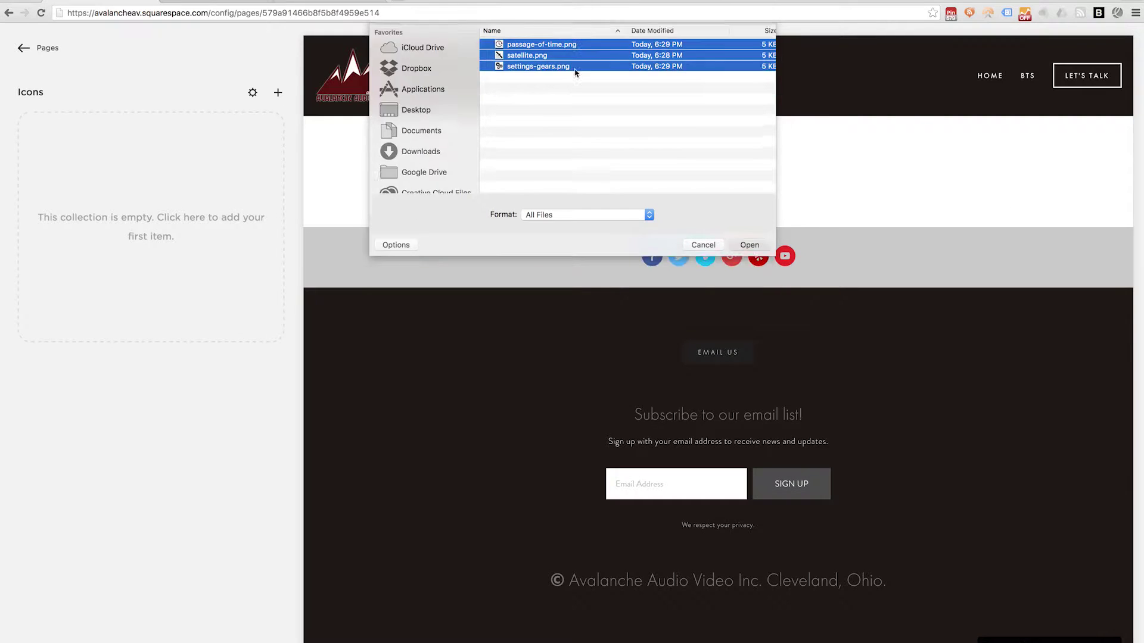
pyautogui.press('Return')
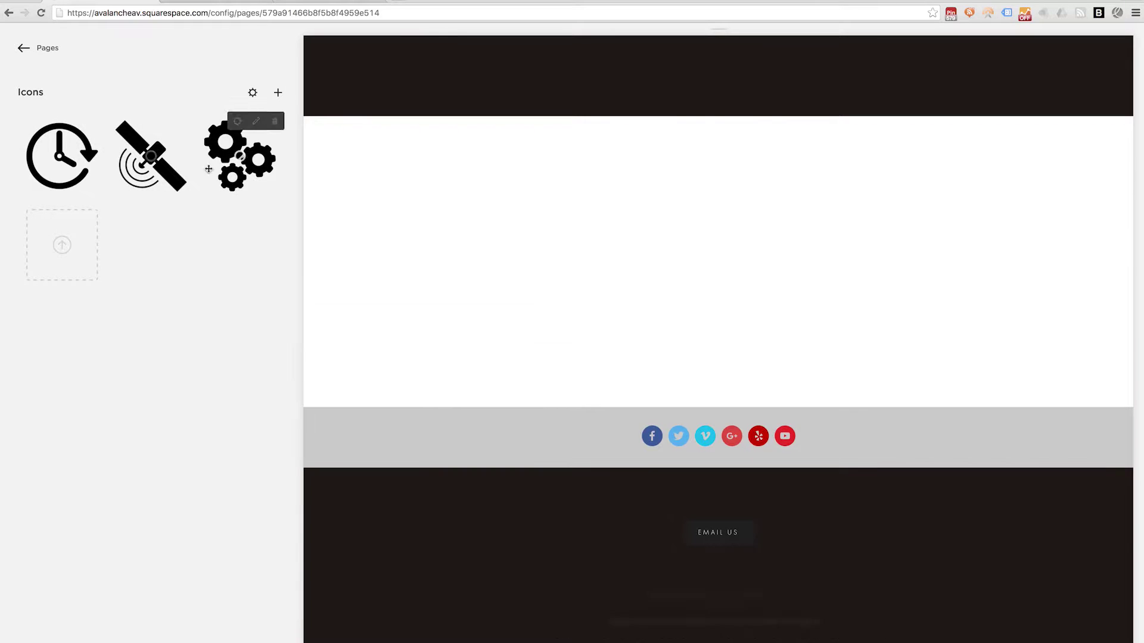
# Move the gears image first and save it titled Completely Customizable with description text
pyautogui.moveTo(238, 158); pyautogui.dragTo(60, 158)
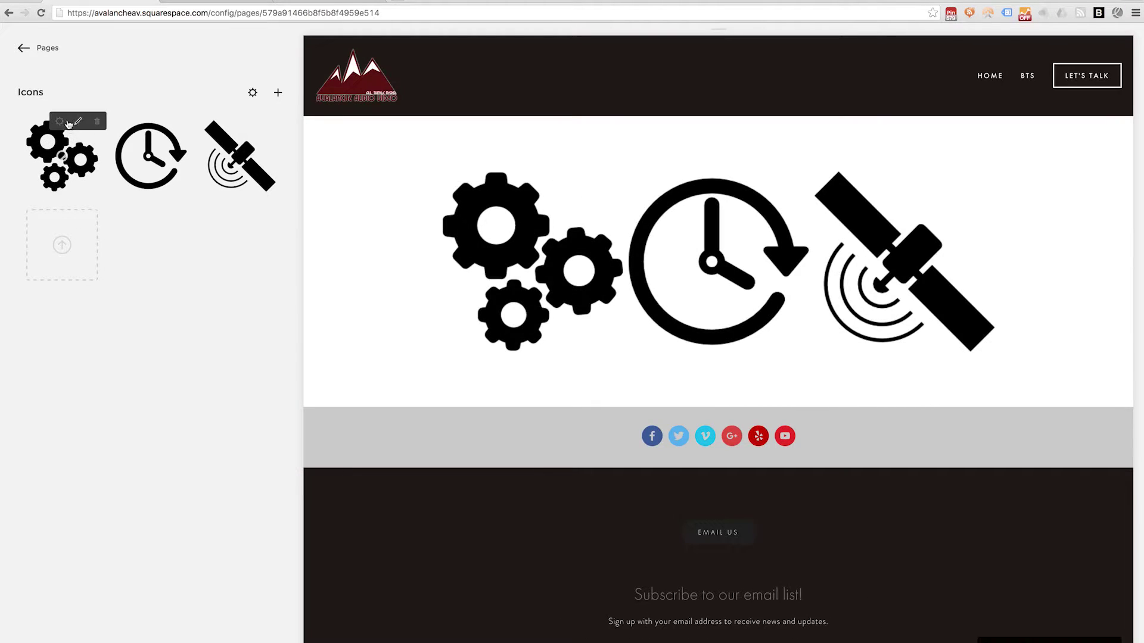
pyautogui.click(60, 121)
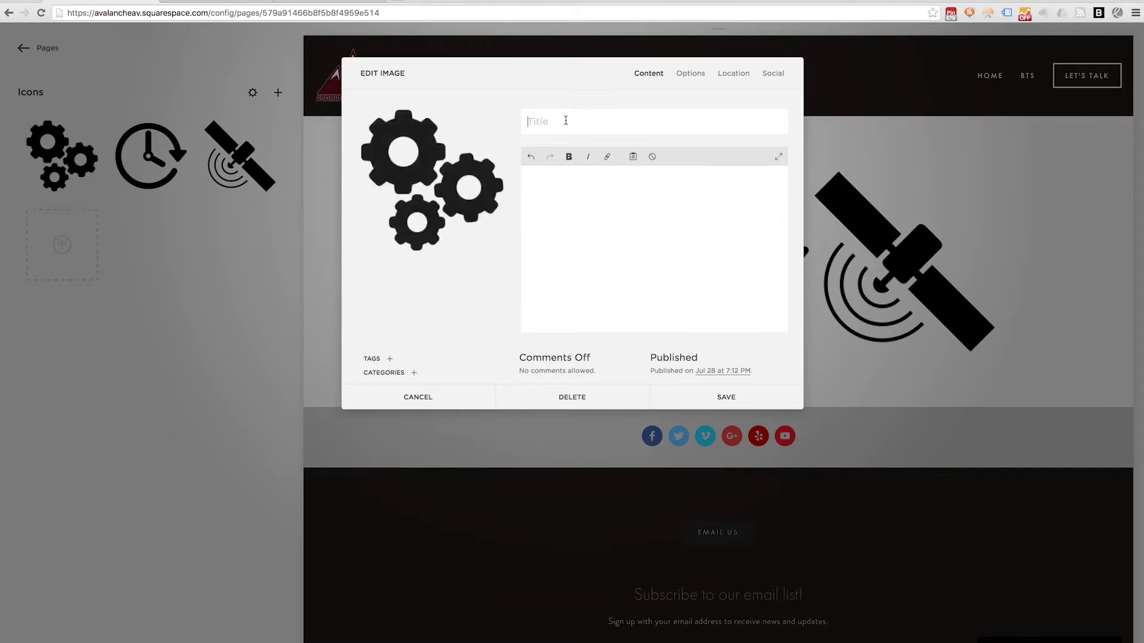
pyautogui.write('Cuom')
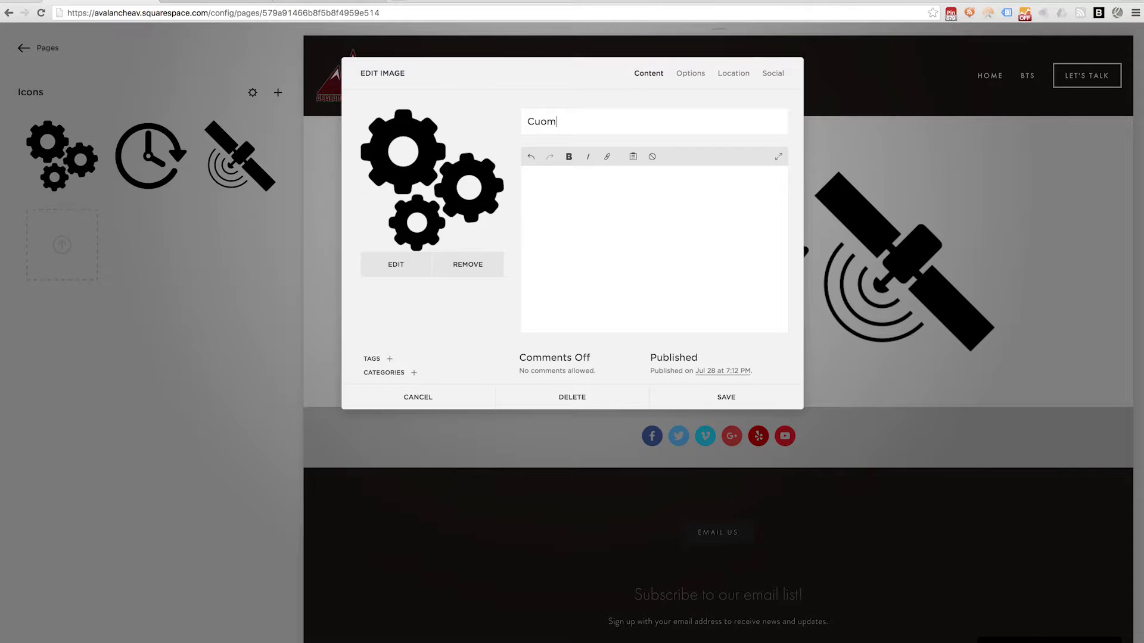
pyautogui.press('BackSpace')
pyautogui.press('BackSpace')
pyautogui.press('BackSpace')
pyautogui.write('ompletely Custo')
pyautogui.press('BackSpace')
pyautogui.write('tomSome')
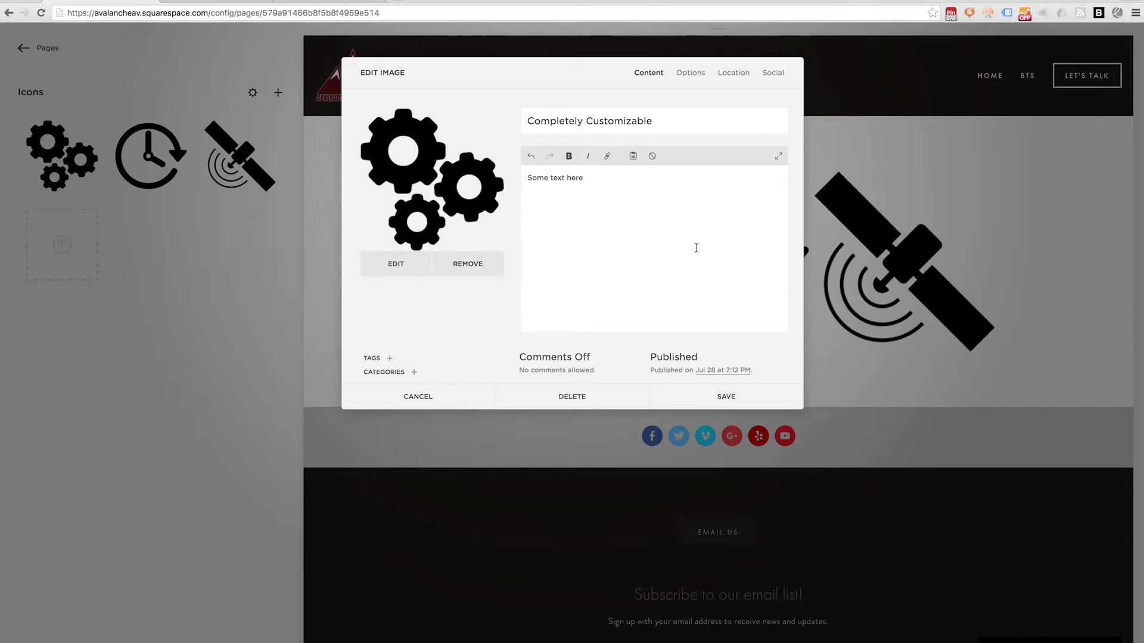
pyautogui.click(693, 74)
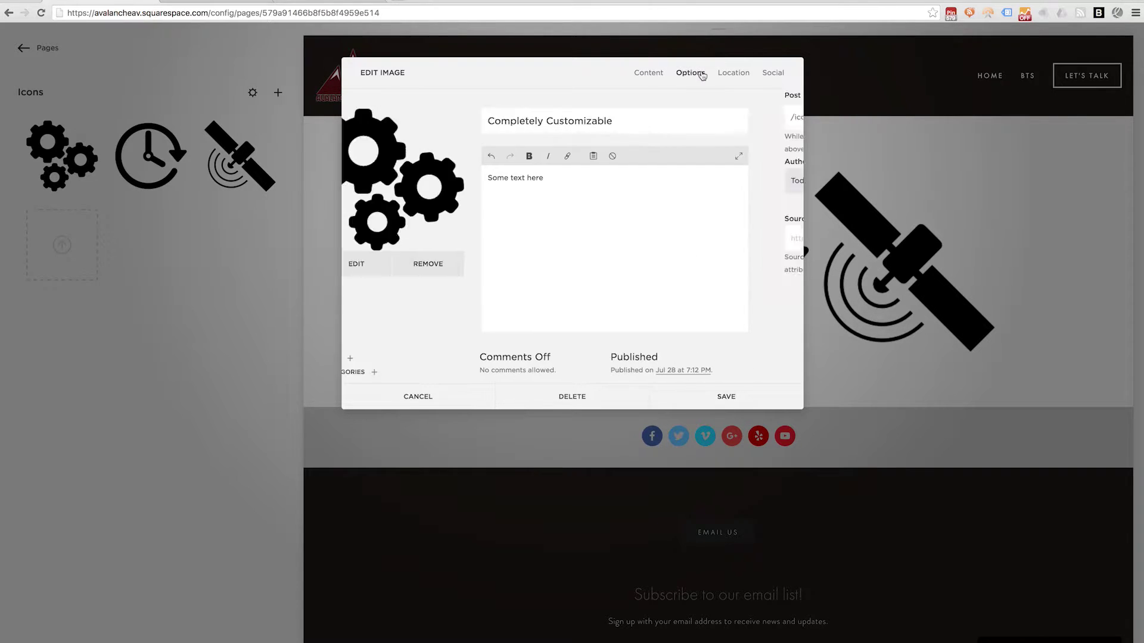
pyautogui.click(646, 72)
pyautogui.click(727, 397)
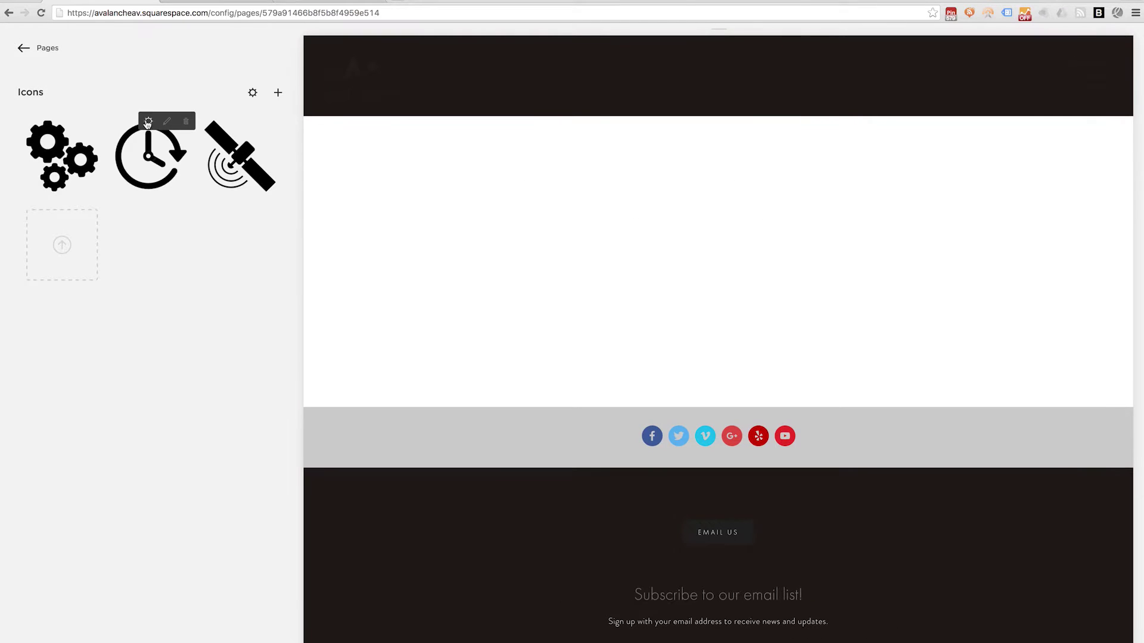
# Title the clock Quick Turnaround and the satellite International Hubs, each with description text
pyautogui.click(158, 143)
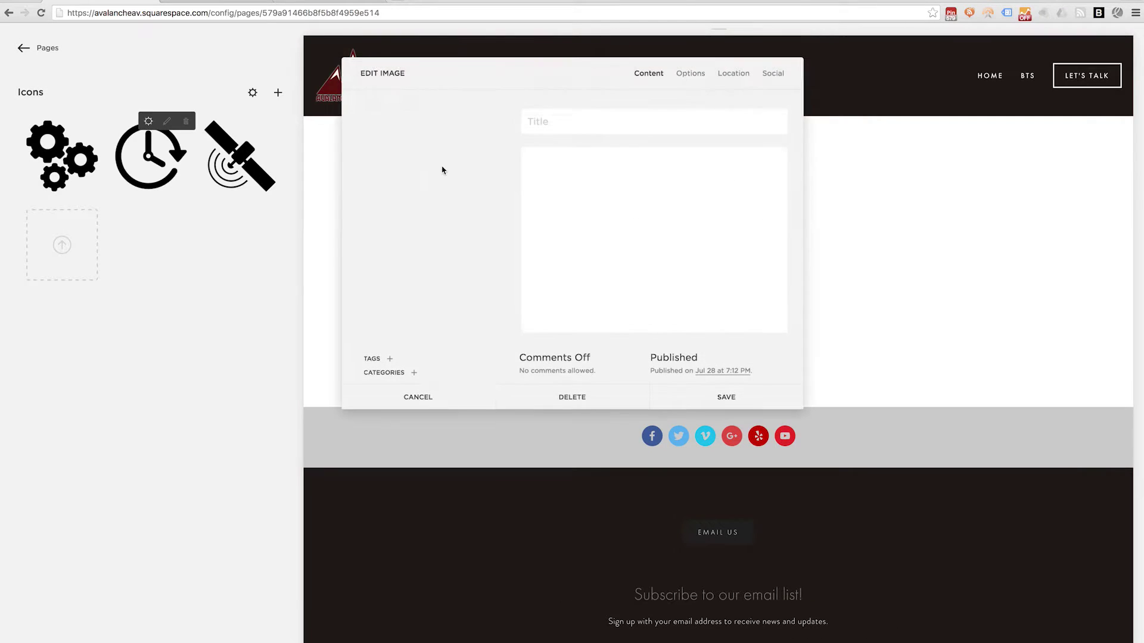
pyautogui.click(566, 122)
pyautogui.write('Quick Turnaround')
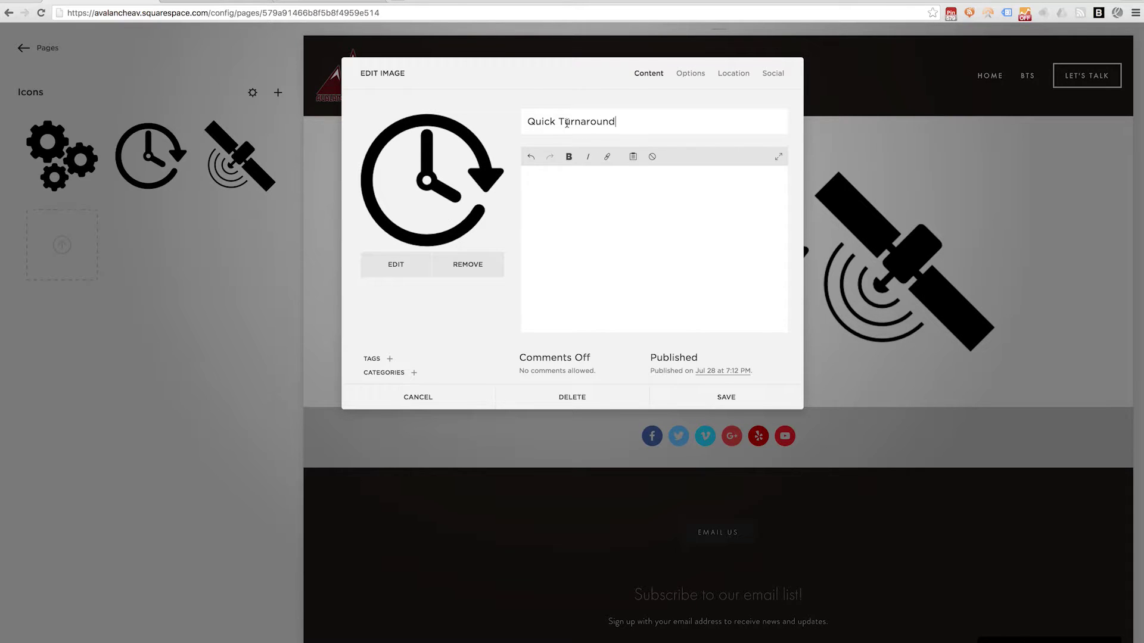
pyautogui.write('Some text here')
pyautogui.click(721, 393)
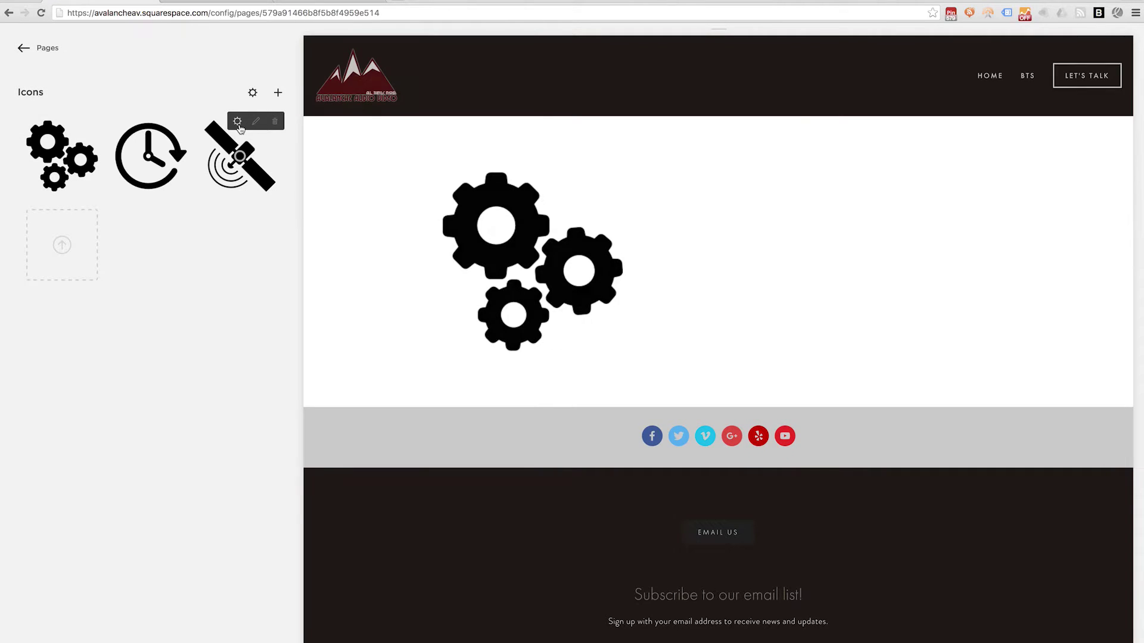
pyautogui.click(237, 121)
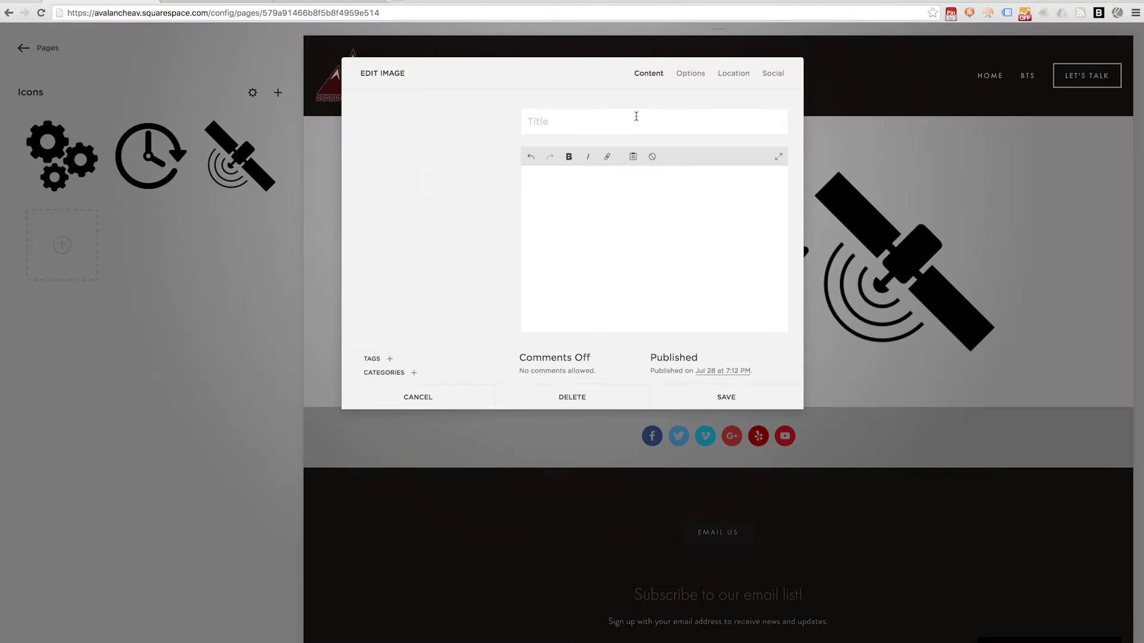
pyautogui.write('Intern')
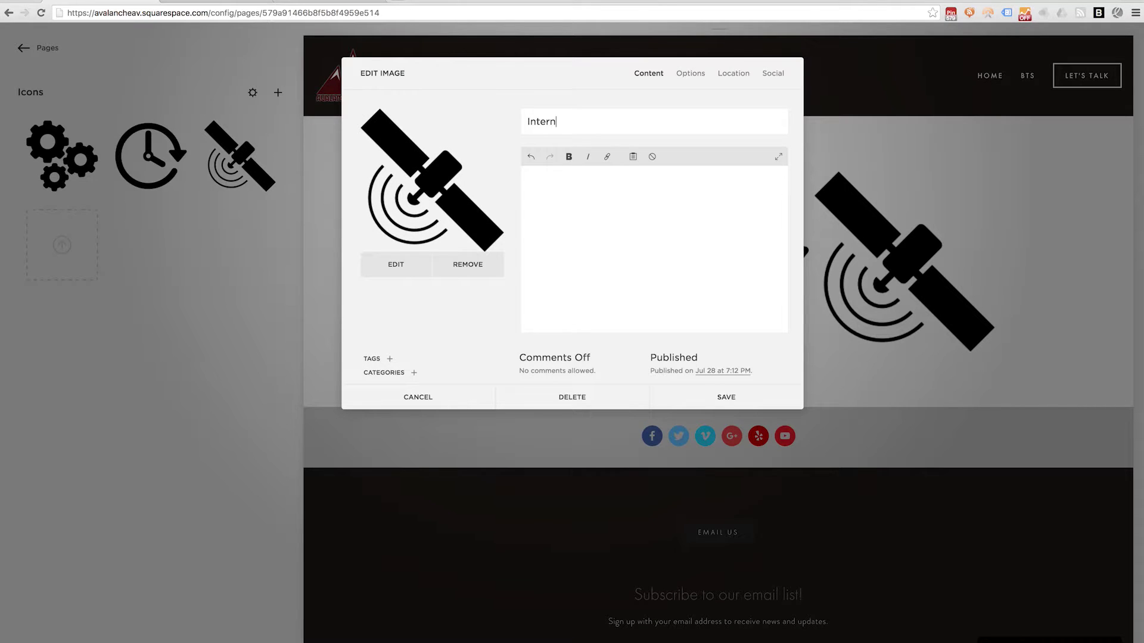
pyautogui.write('ation')
pyautogui.write('ome text here')
pyautogui.click(714, 398)
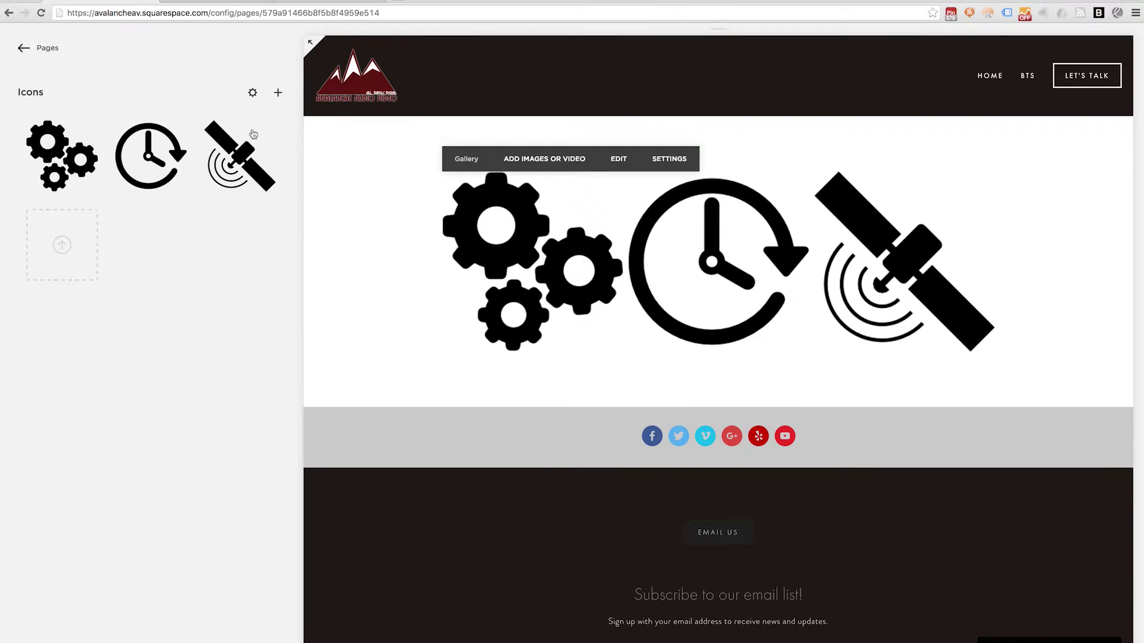
# Go back to the pages list and start editing the Icons_Tutorial page content
pyautogui.click(22, 47)
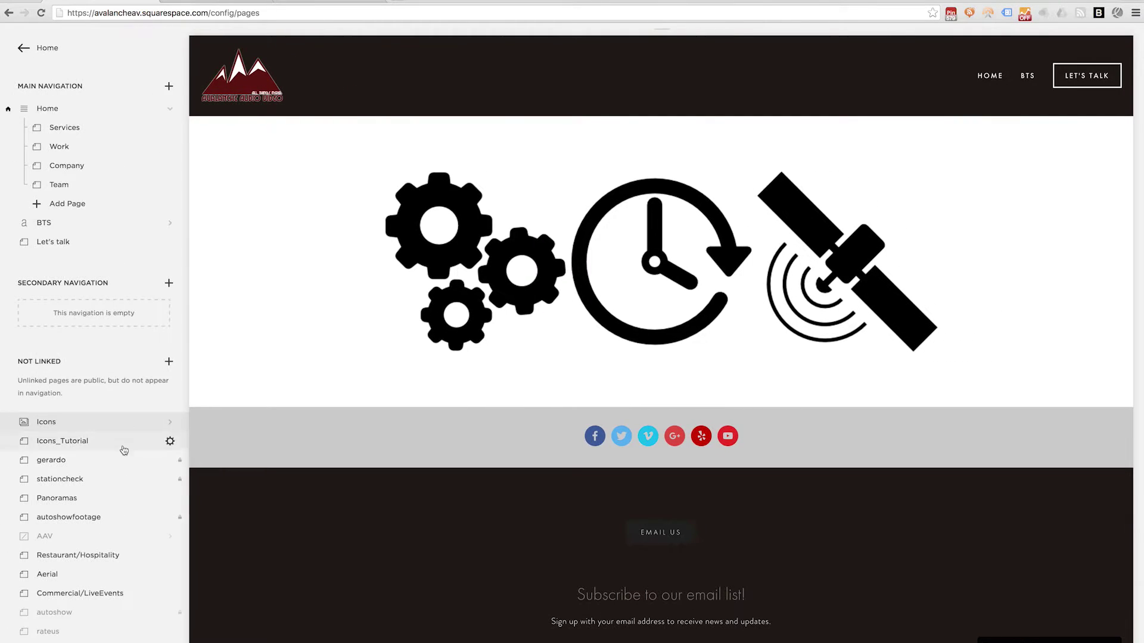
pyautogui.click(122, 446)
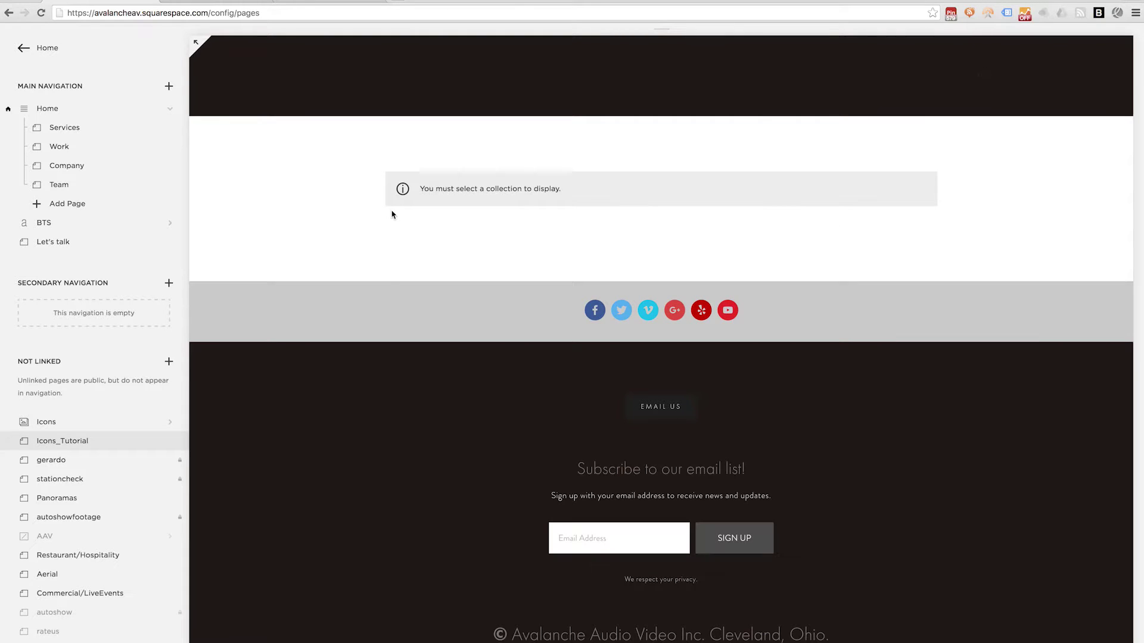
pyautogui.click(474, 159)
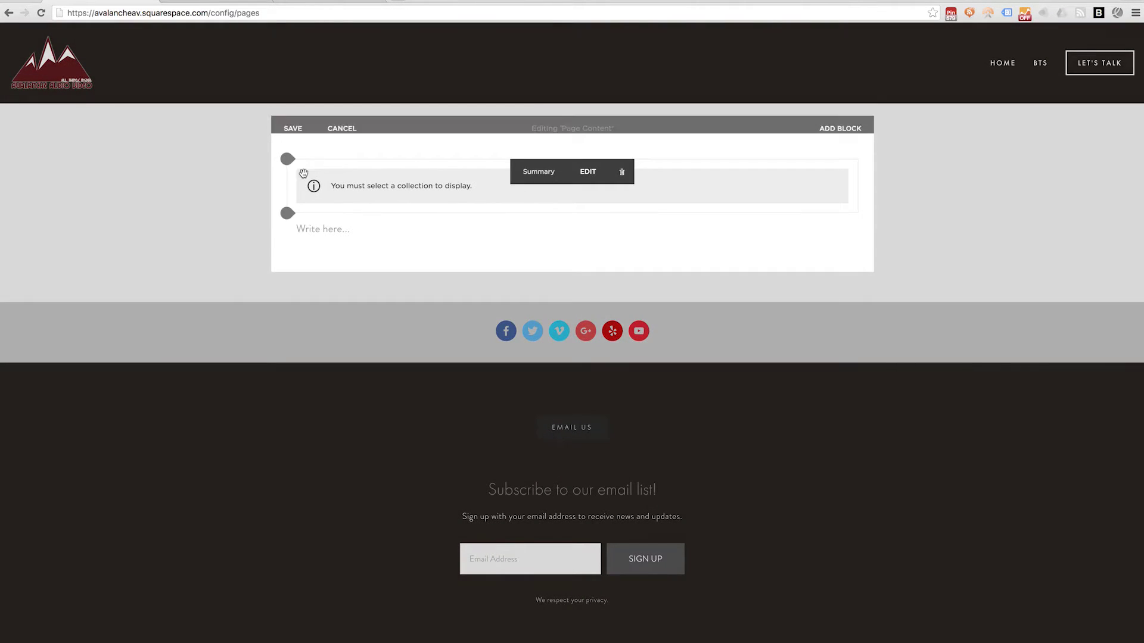
# Bring up the block picker at an insertion point and scroll to the Summary blocks
pyautogui.click(288, 159)
pyautogui.scroll(-1, 289, 173)
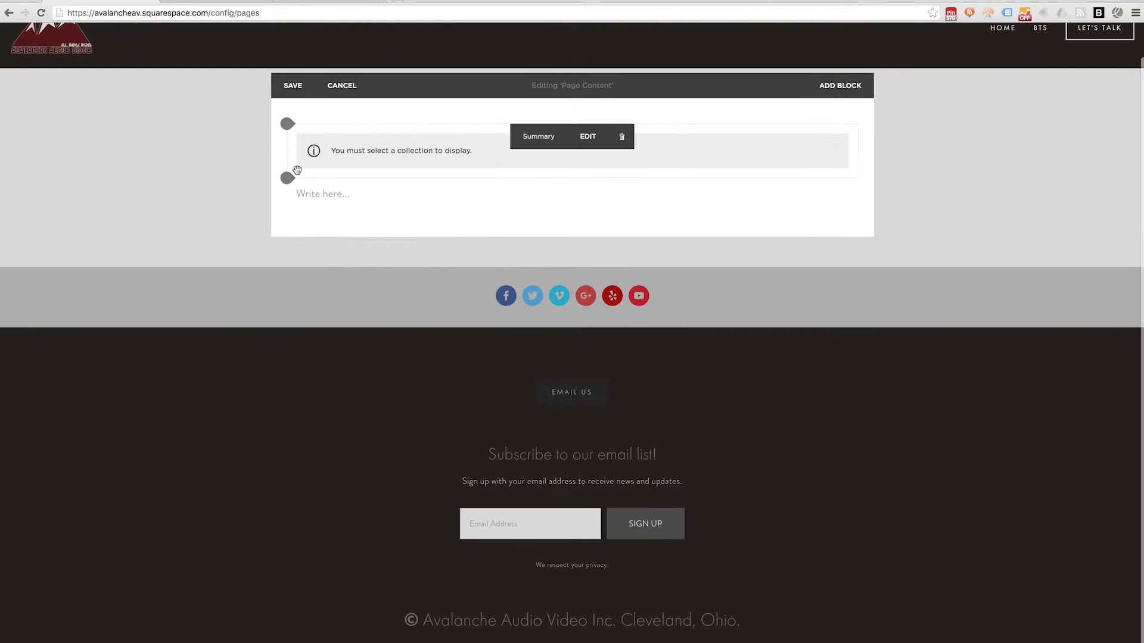
pyautogui.click(287, 123)
pyautogui.scroll(-3, 427, 231)
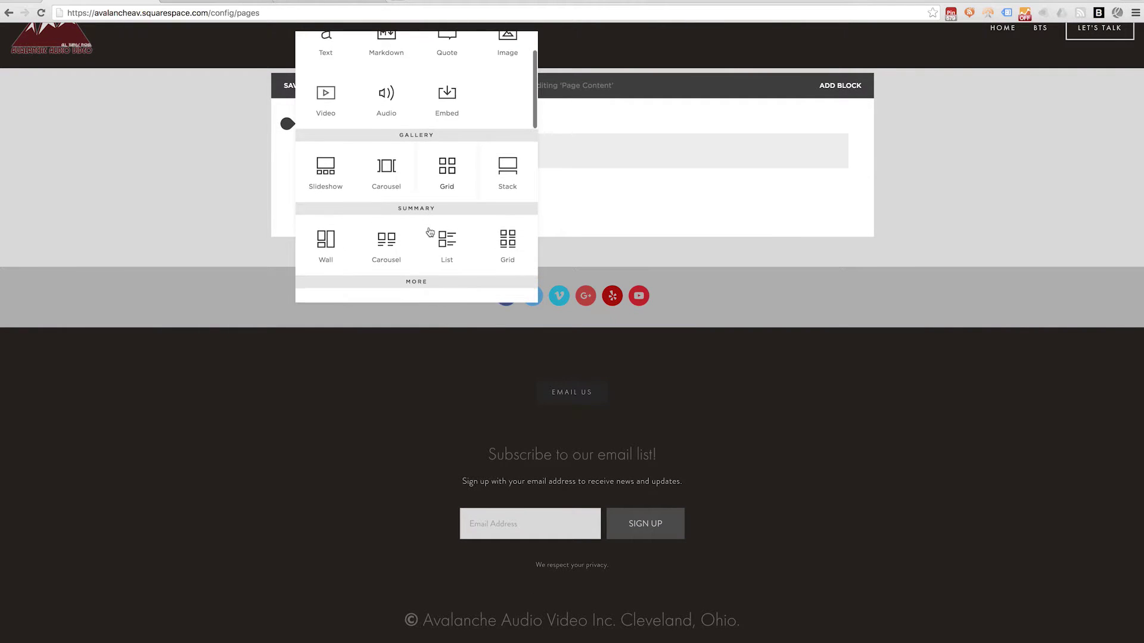
pyautogui.scroll(-2, 429, 232)
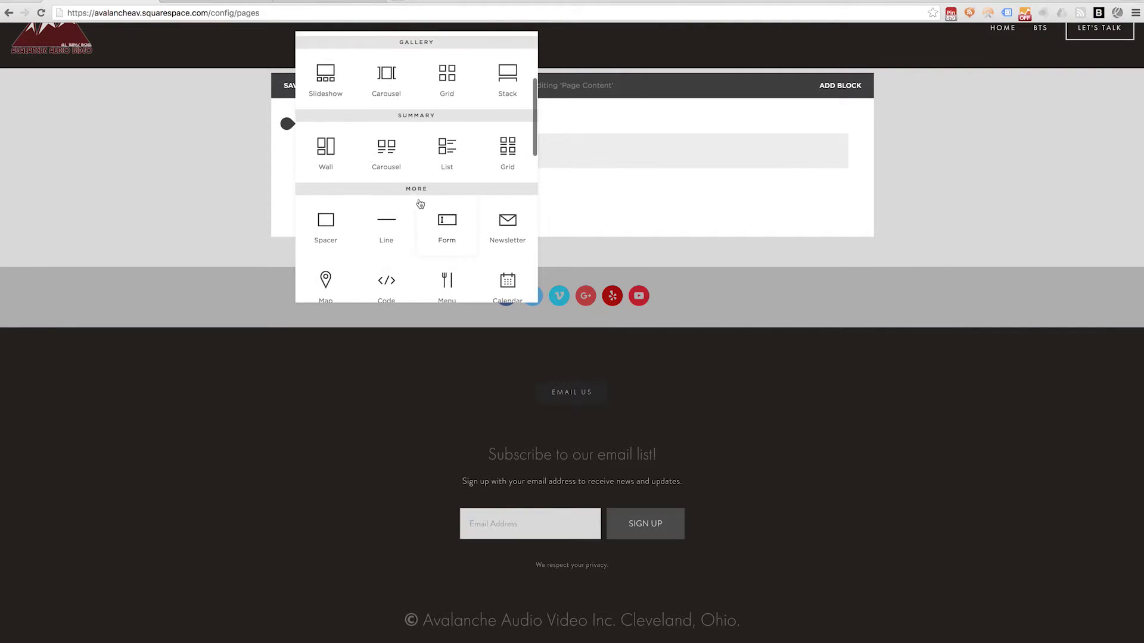
pyautogui.scroll(2, 331, 69)
pyautogui.scroll(1, 330, 71)
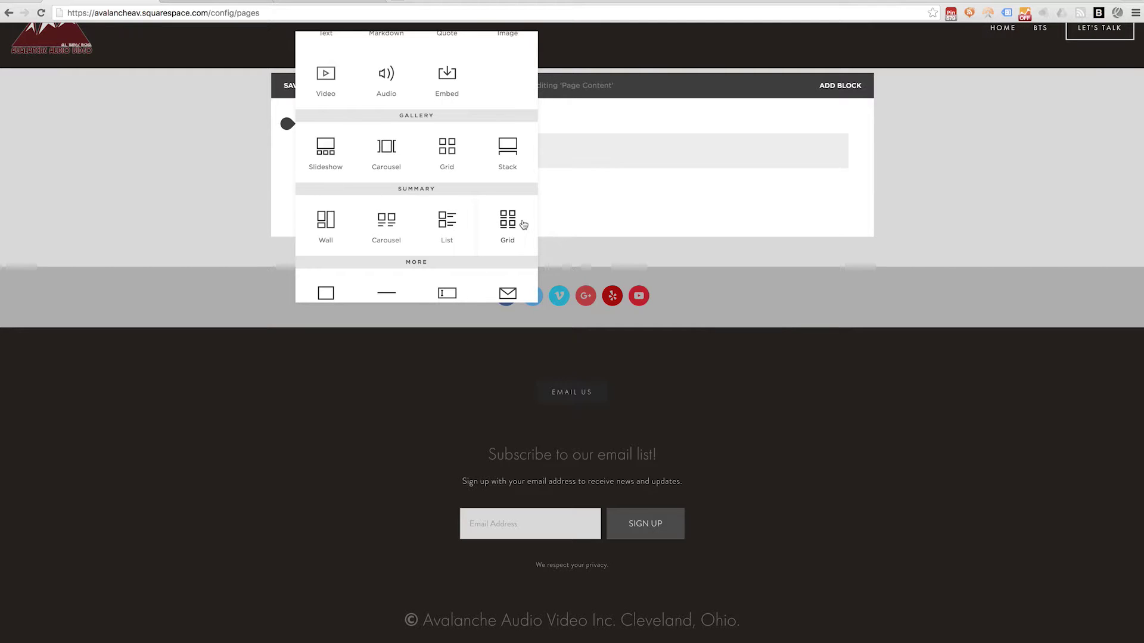
pyautogui.scroll(-1, 388, 222)
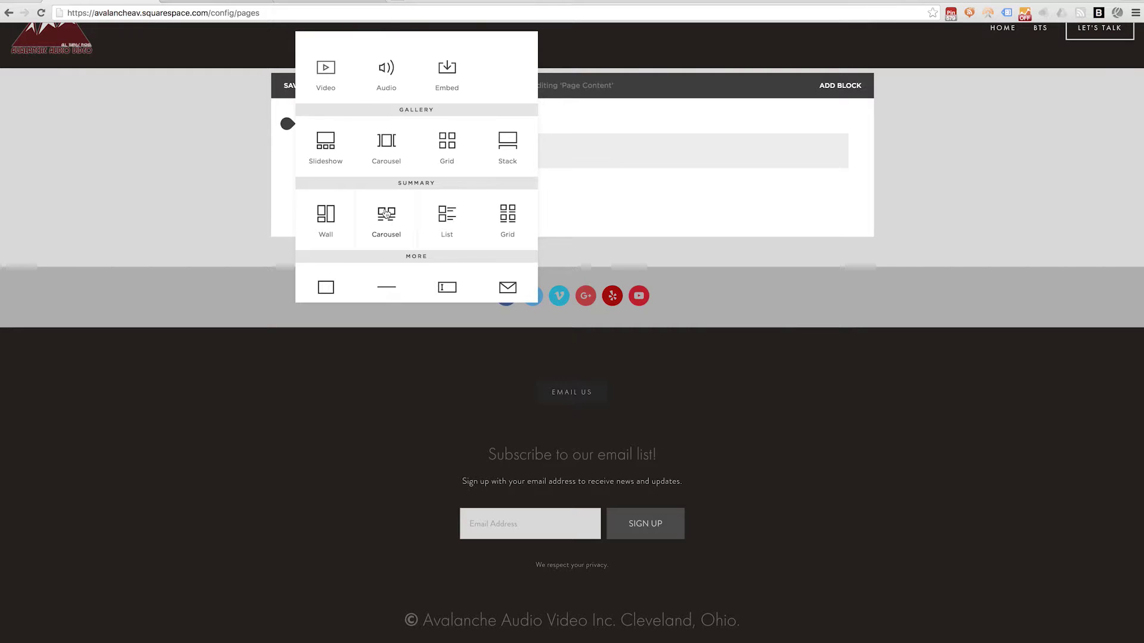
# Insert a Summary block featuring the Icons gallery, trying List and Grid before settling on Carousel
pyautogui.click(384, 210)
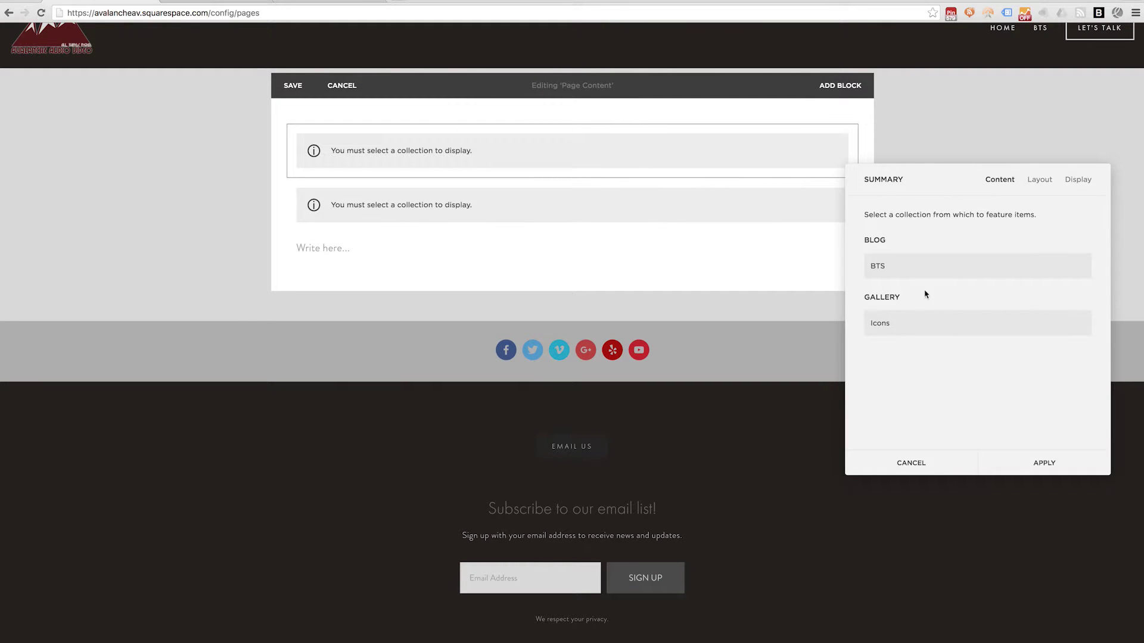
pyautogui.click(907, 328)
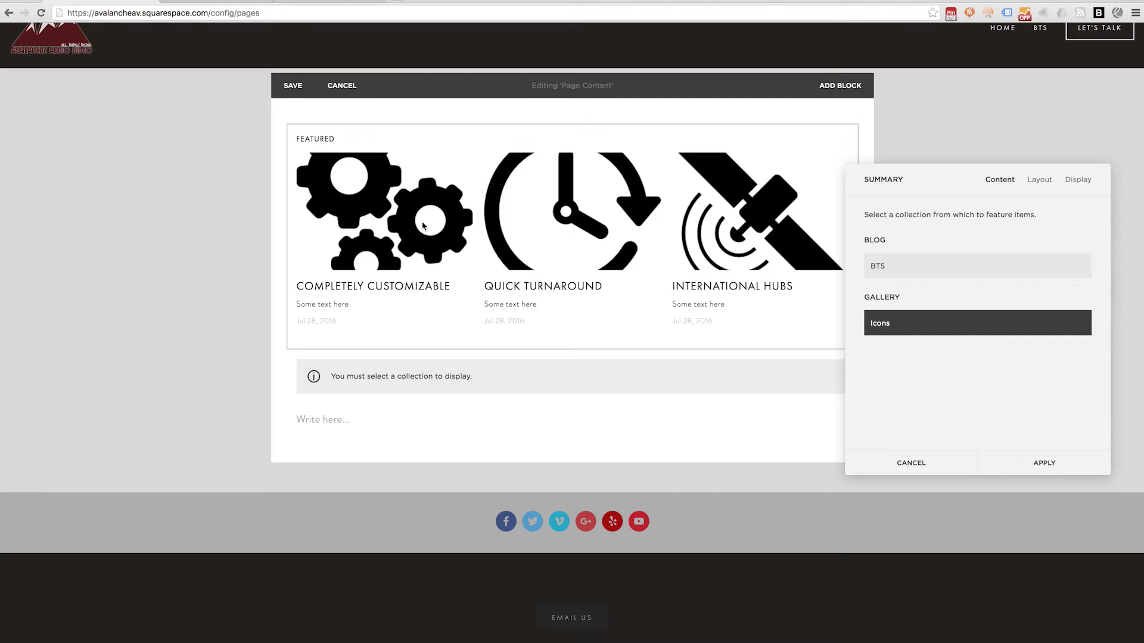
pyautogui.click(1039, 180)
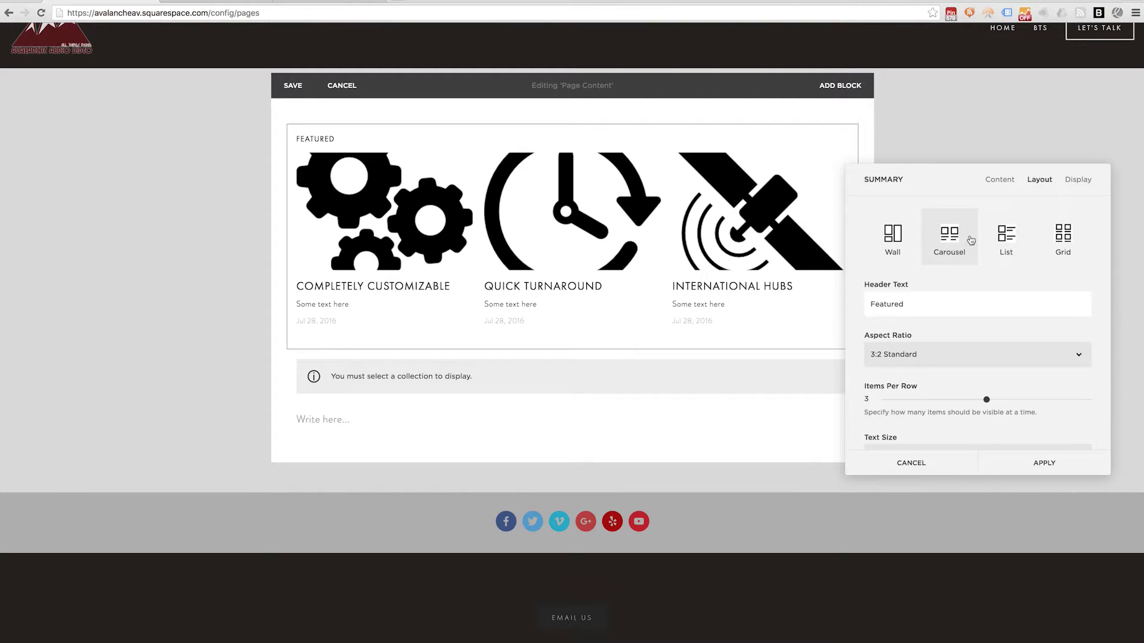
pyautogui.click(1013, 236)
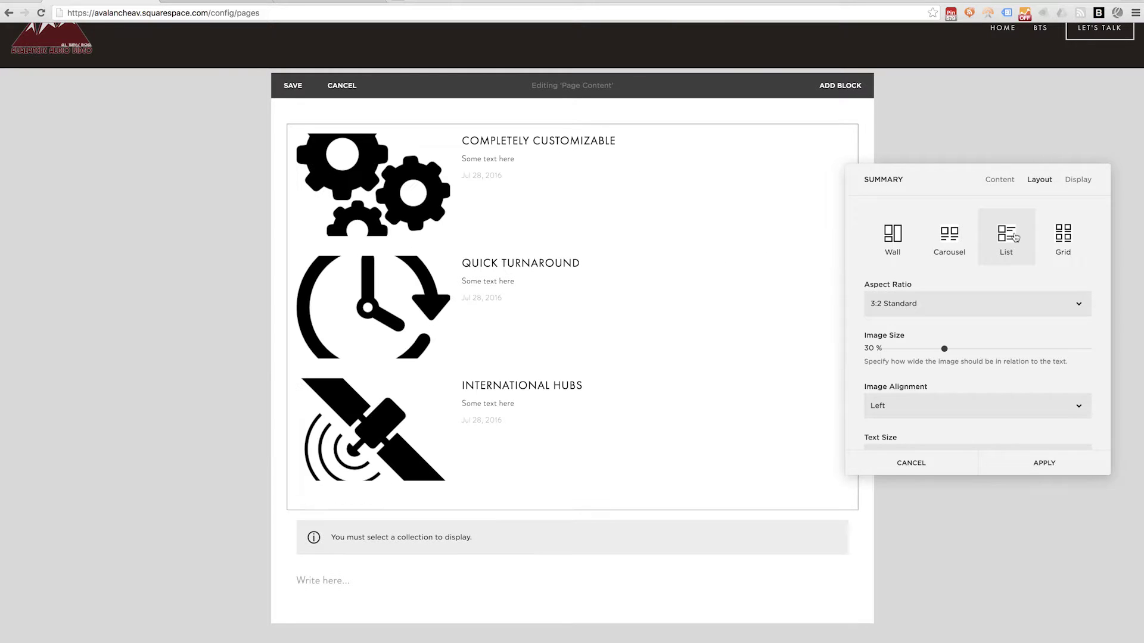
pyautogui.click(1058, 239)
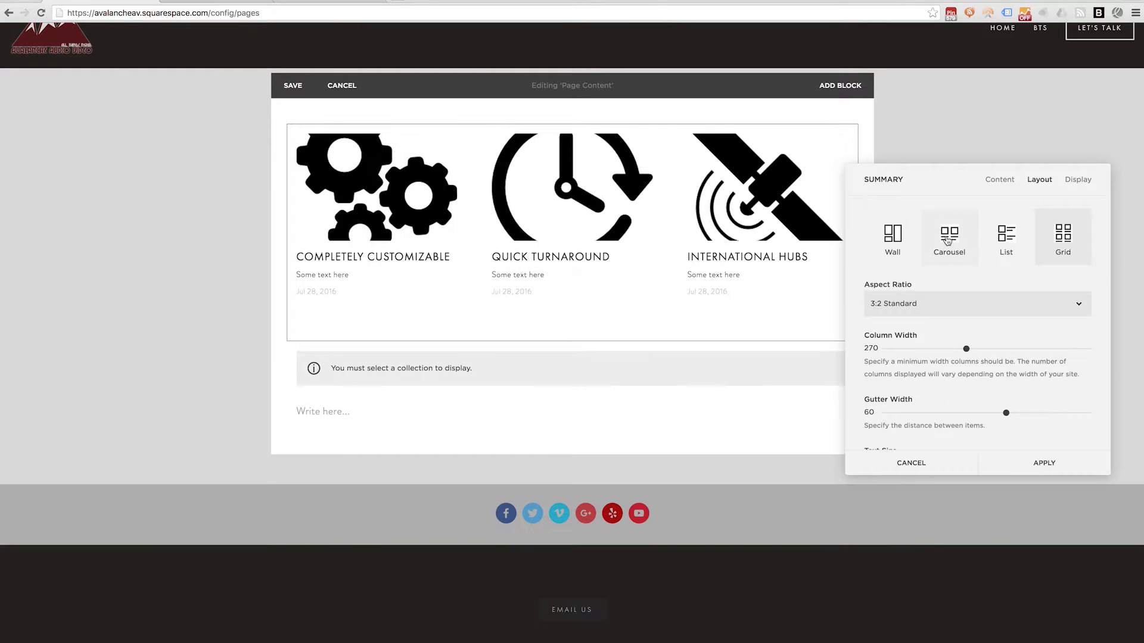
pyautogui.click(947, 240)
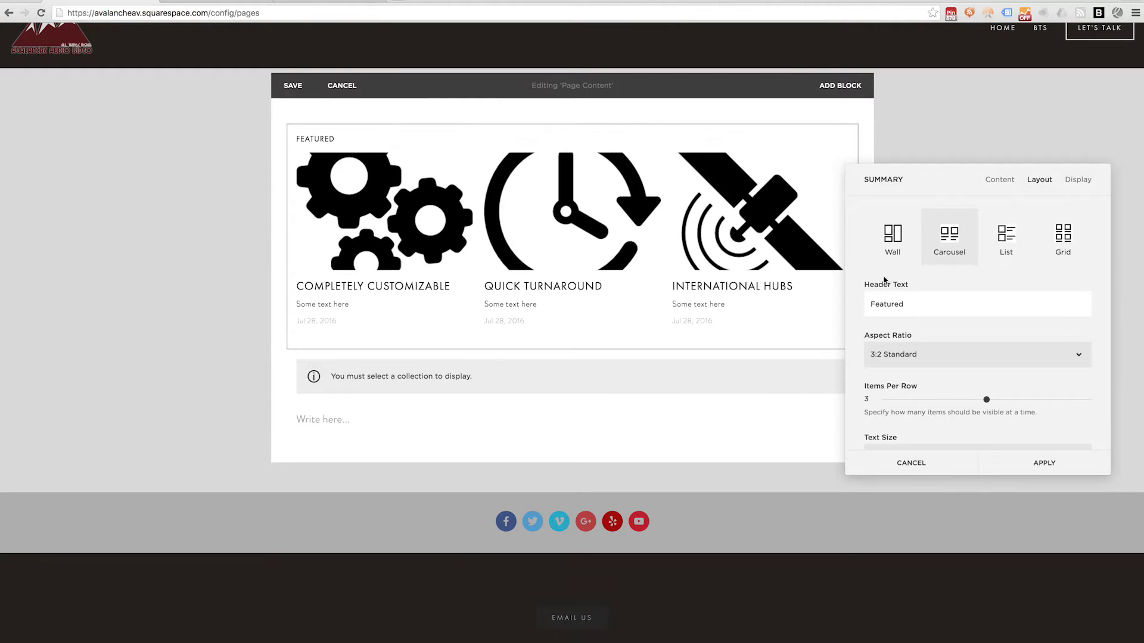
# Set the header to ABOUT US, aspect ratio 1:1 Square and text alignment Center
pyautogui.doubleClick(881, 294)
pyautogui.write('ABOUT US')
pyautogui.click(928, 365)
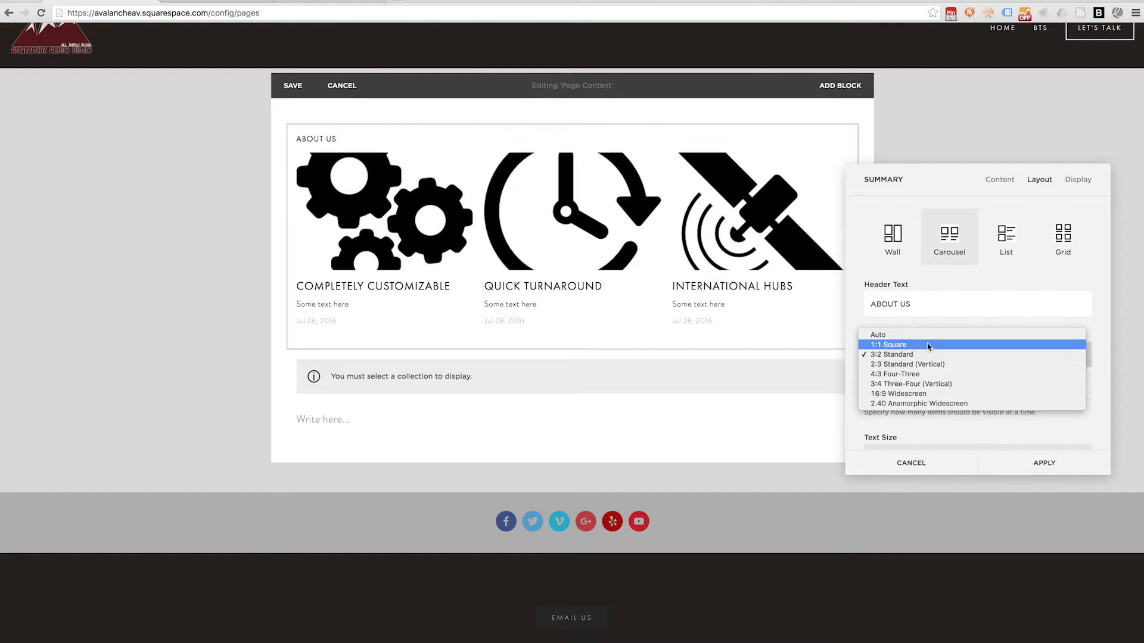
pyautogui.click(928, 349)
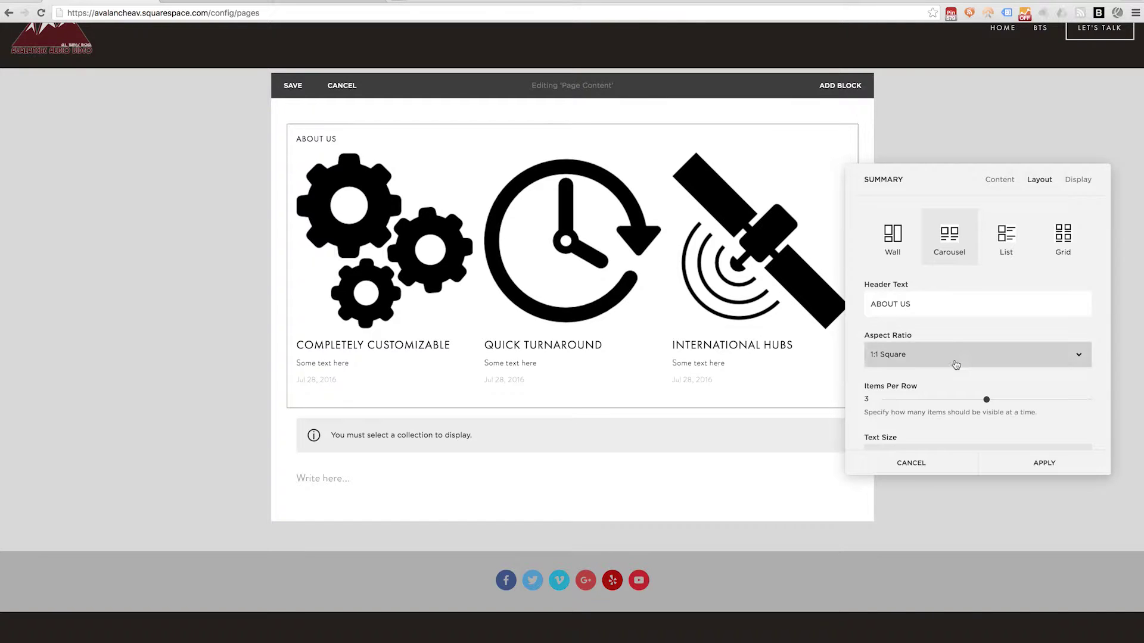
pyautogui.scroll(-4, 893, 399)
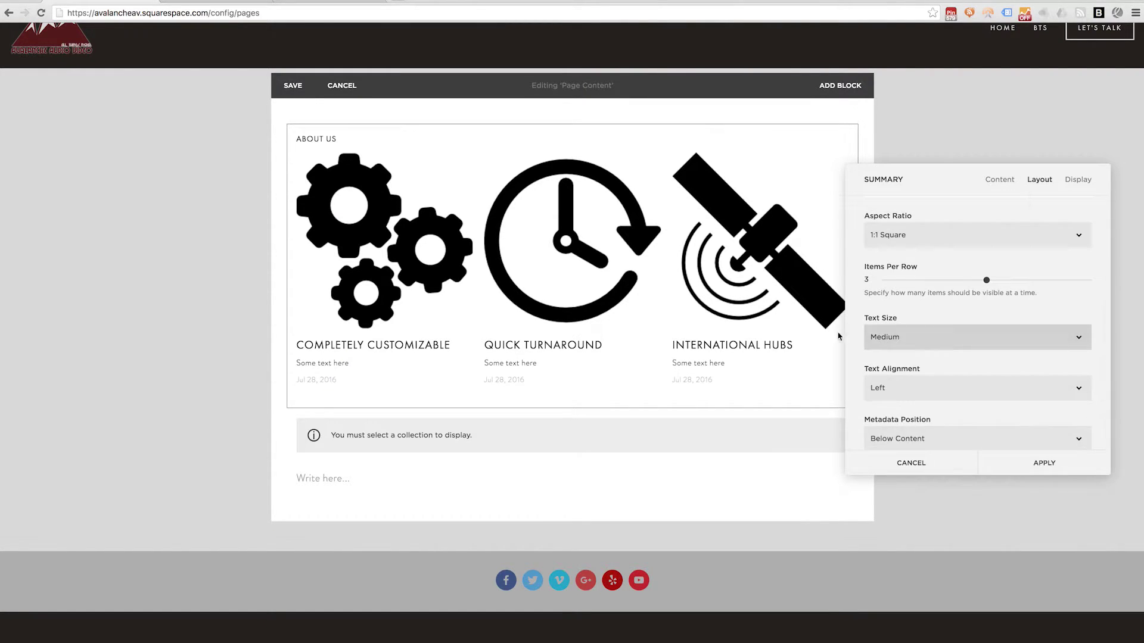
pyautogui.scroll(-1, 965, 339)
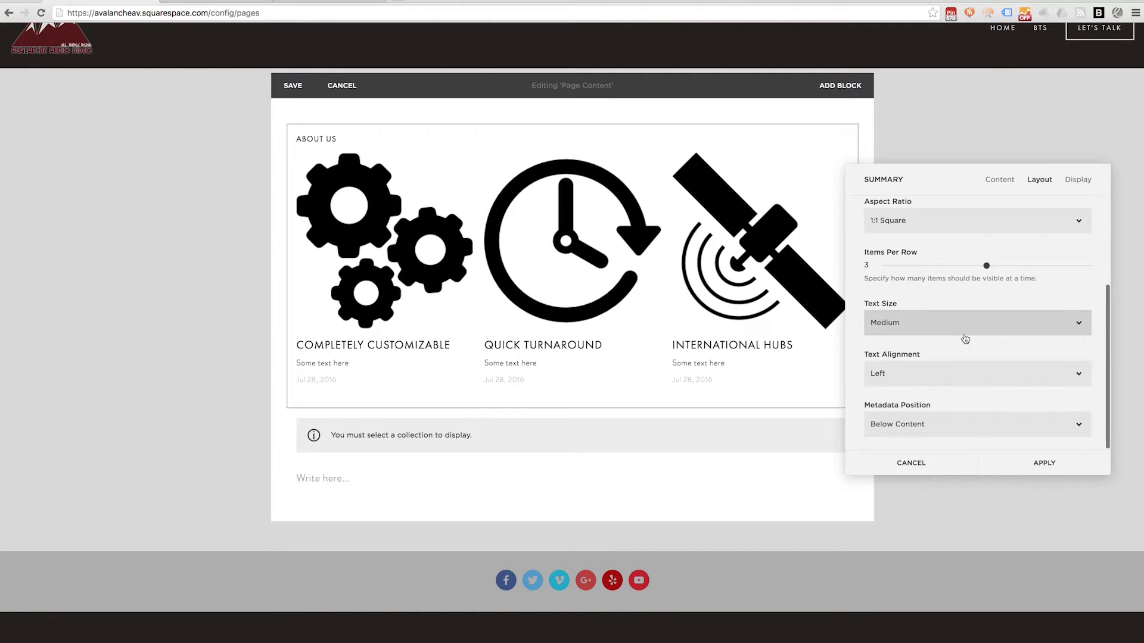
pyautogui.click(914, 382)
pyautogui.click(916, 386)
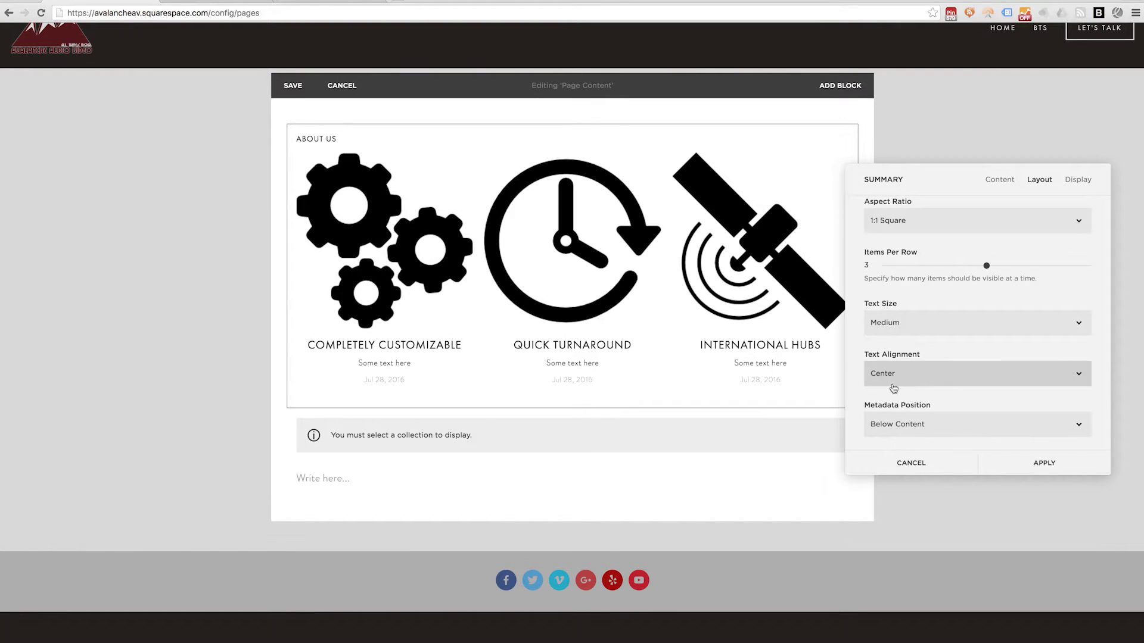
# Set Primary Metadata to None, apply the block settings and save the page
pyautogui.click(1075, 182)
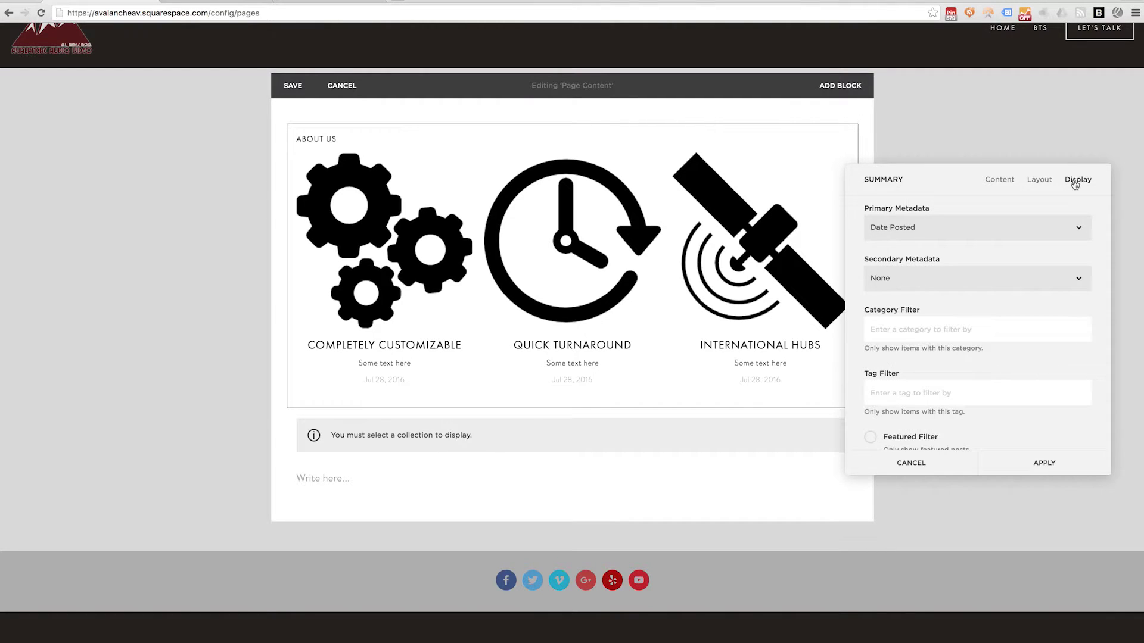
pyautogui.click(903, 226)
pyautogui.click(903, 224)
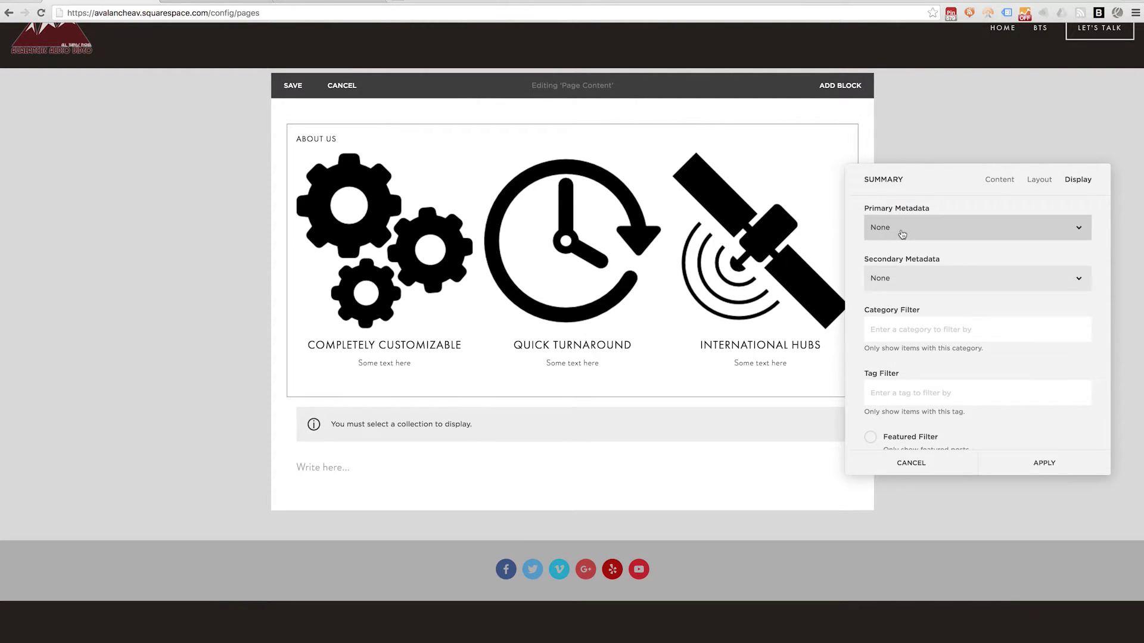
pyautogui.scroll(-1, 953, 350)
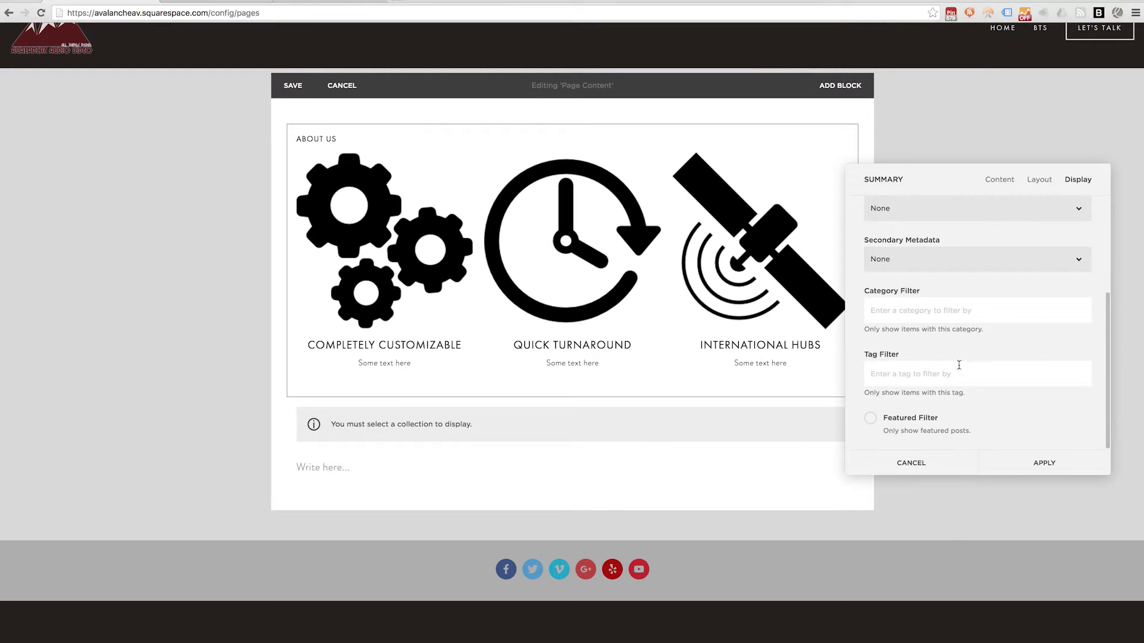
pyautogui.click(1045, 462)
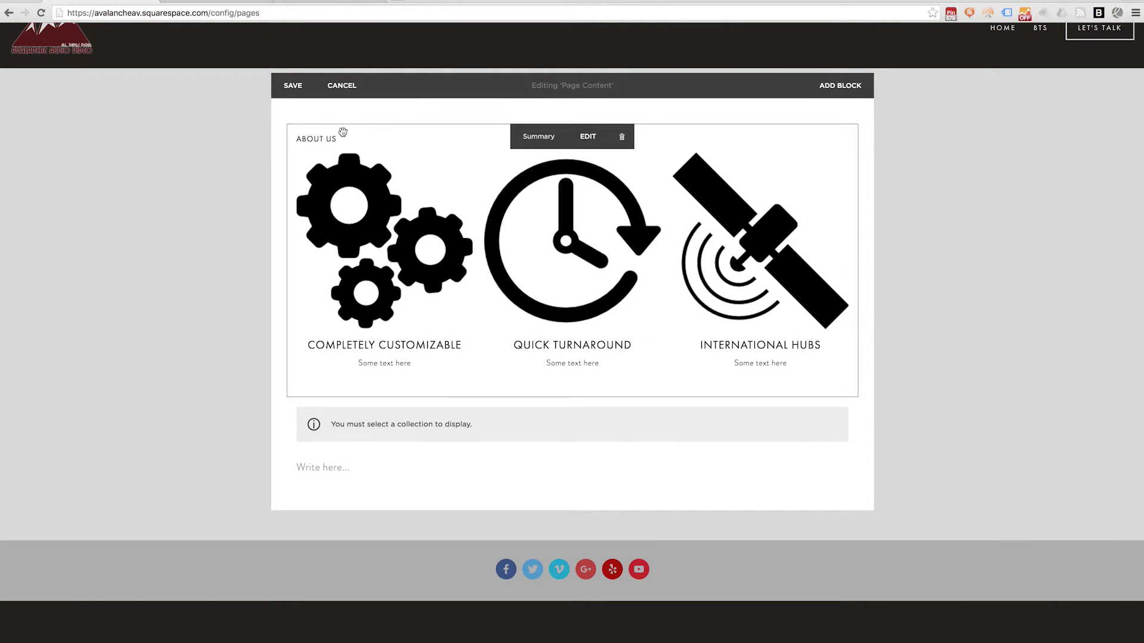
pyautogui.click(293, 85)
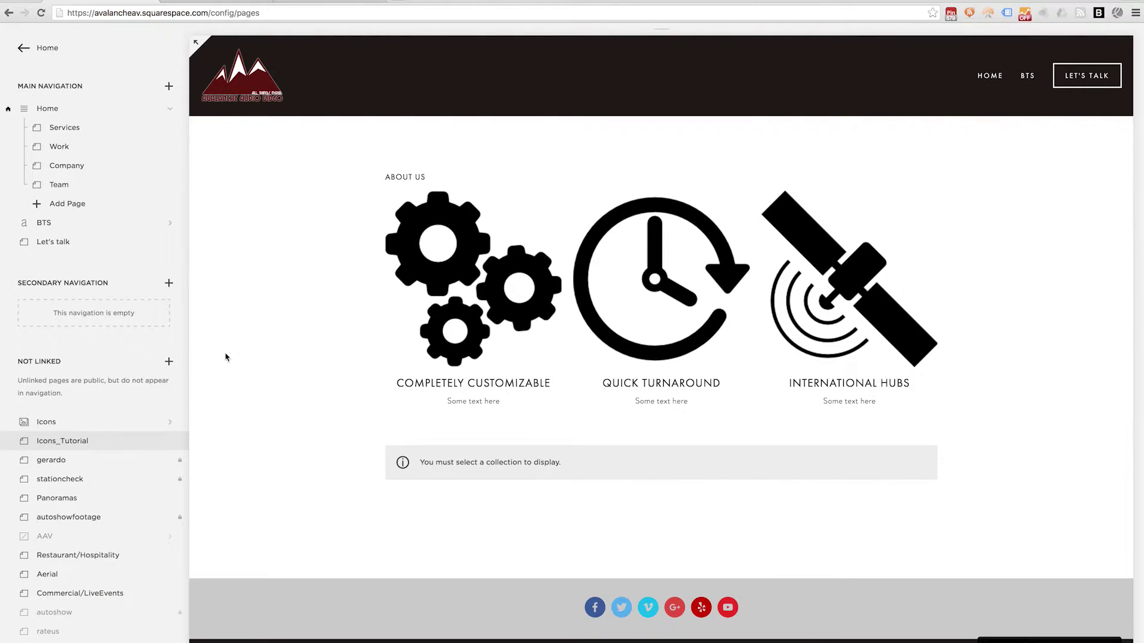
# Test the gears, clock and satellite icons, confirming each still opens an enlarged lightbox
pyautogui.click(459, 284)
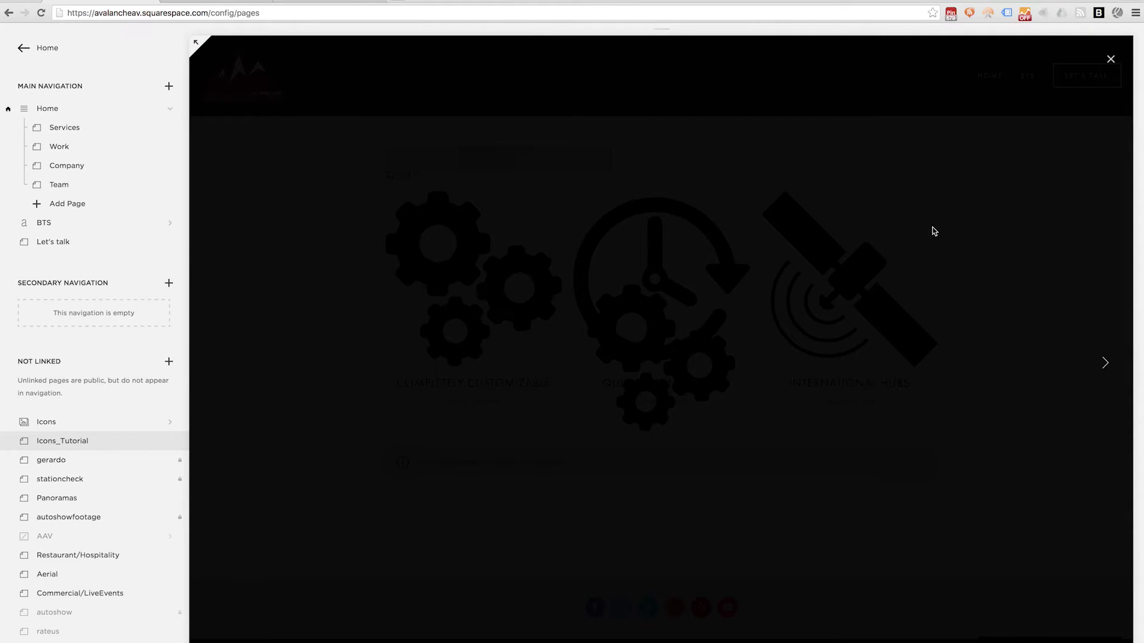
pyautogui.click(1111, 59)
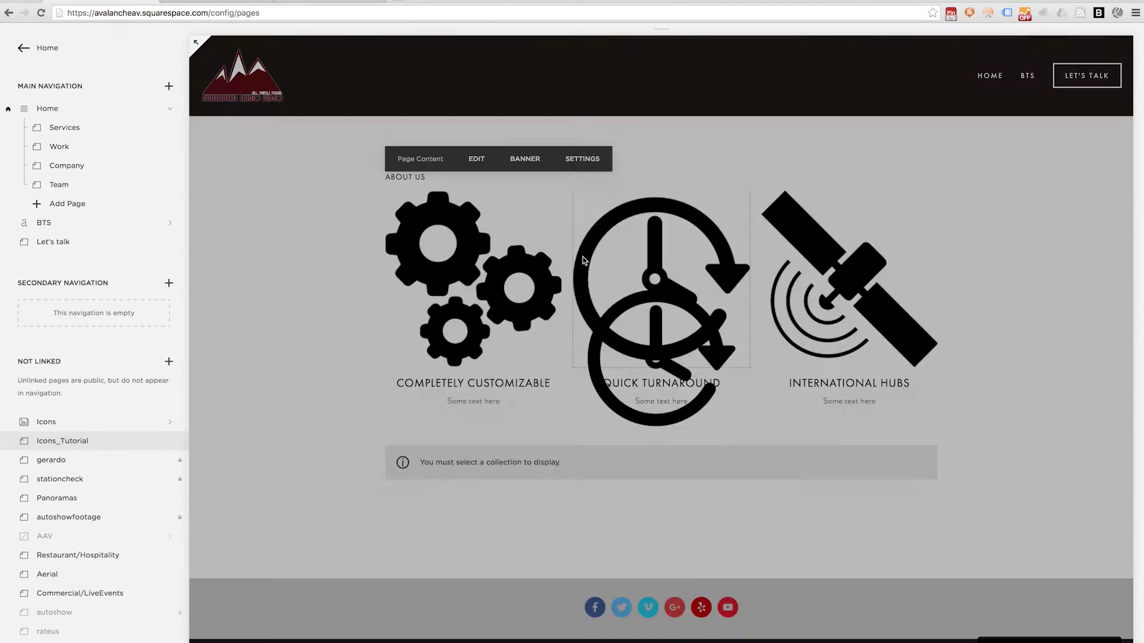
pyautogui.click(583, 261)
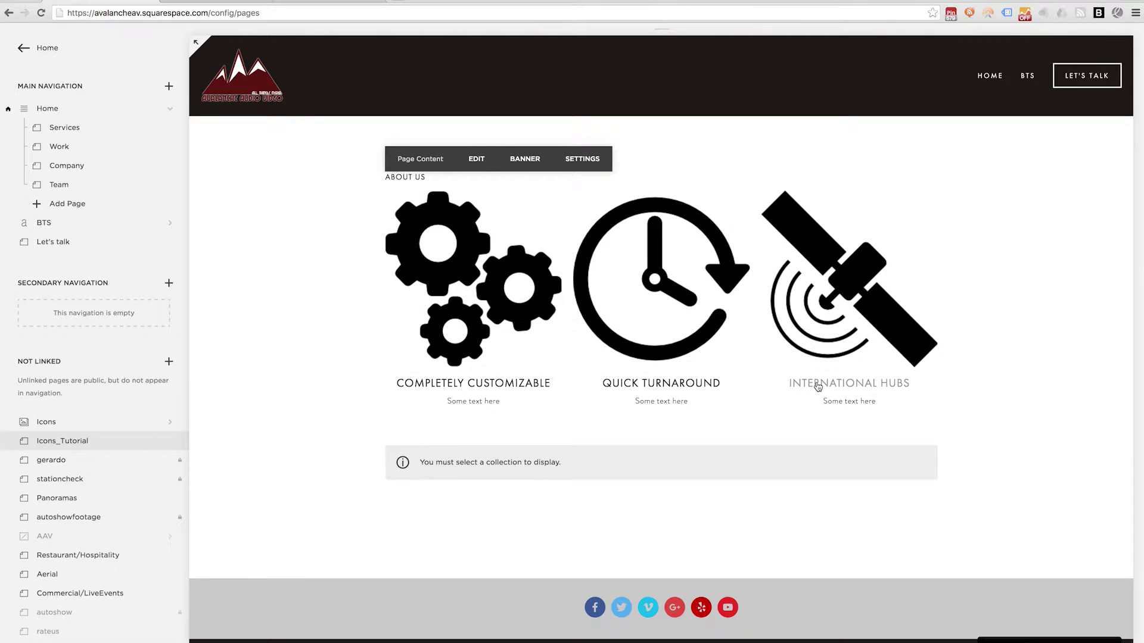
pyautogui.click(818, 386)
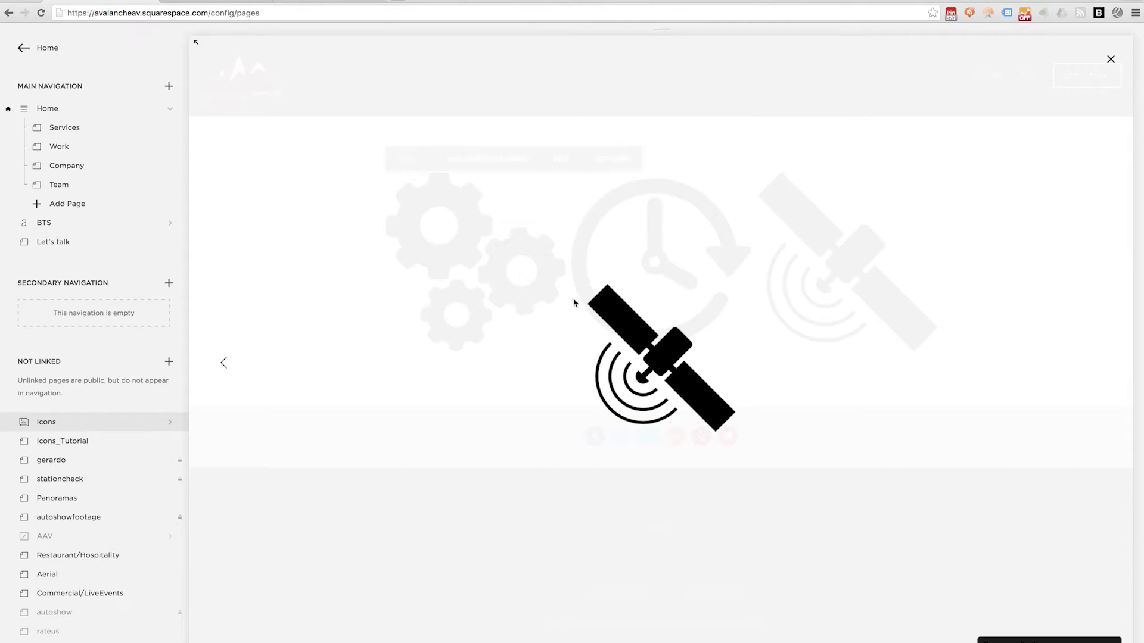
pyautogui.click(1110, 59)
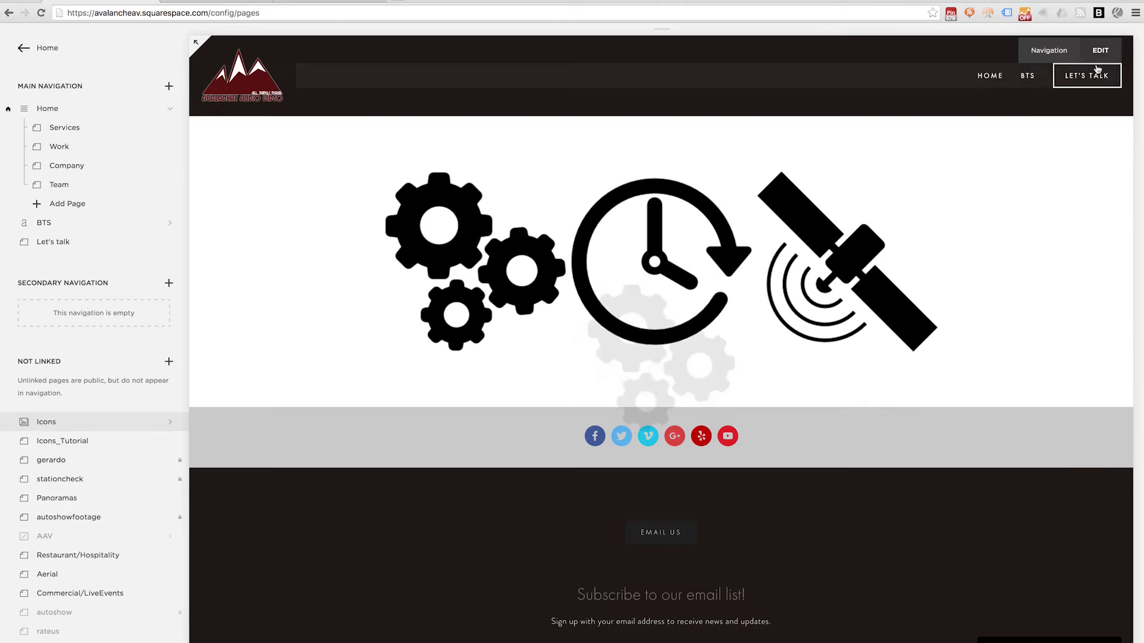
pyautogui.click(47, 423)
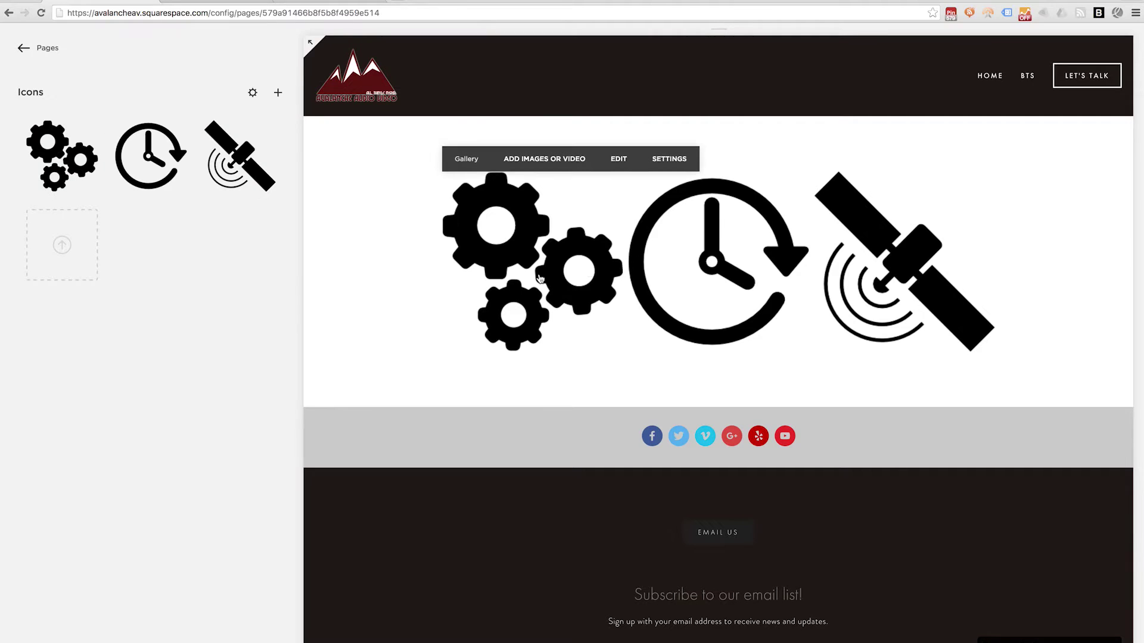
# Return to the pages list and reopen Icons_Tutorial to view the About Us carousel
pyautogui.click(24, 47)
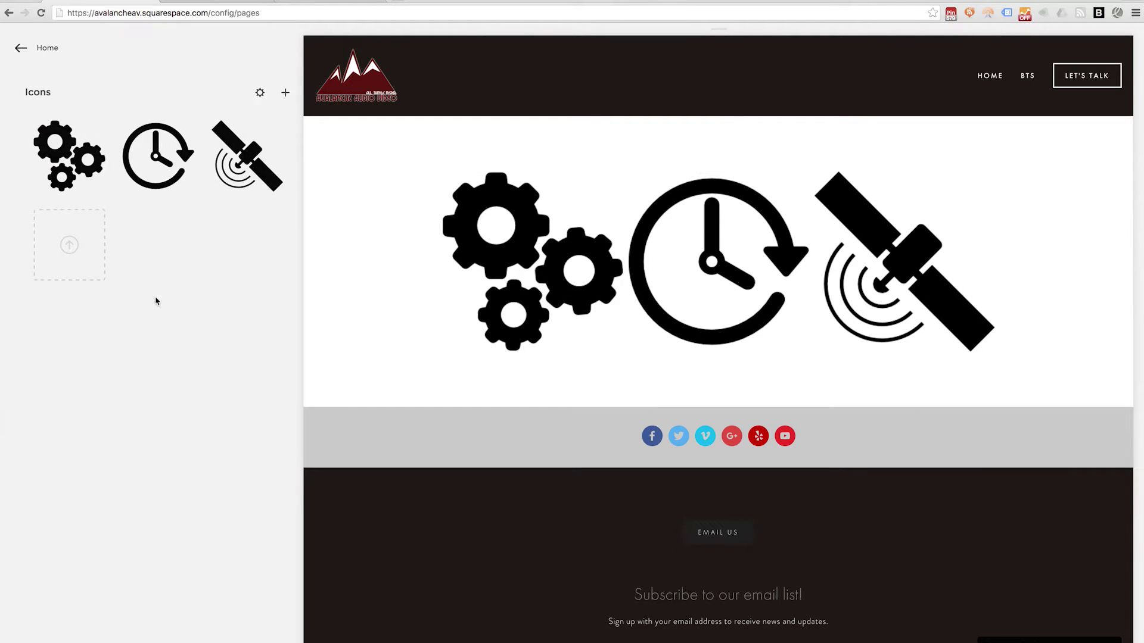
pyautogui.click(89, 442)
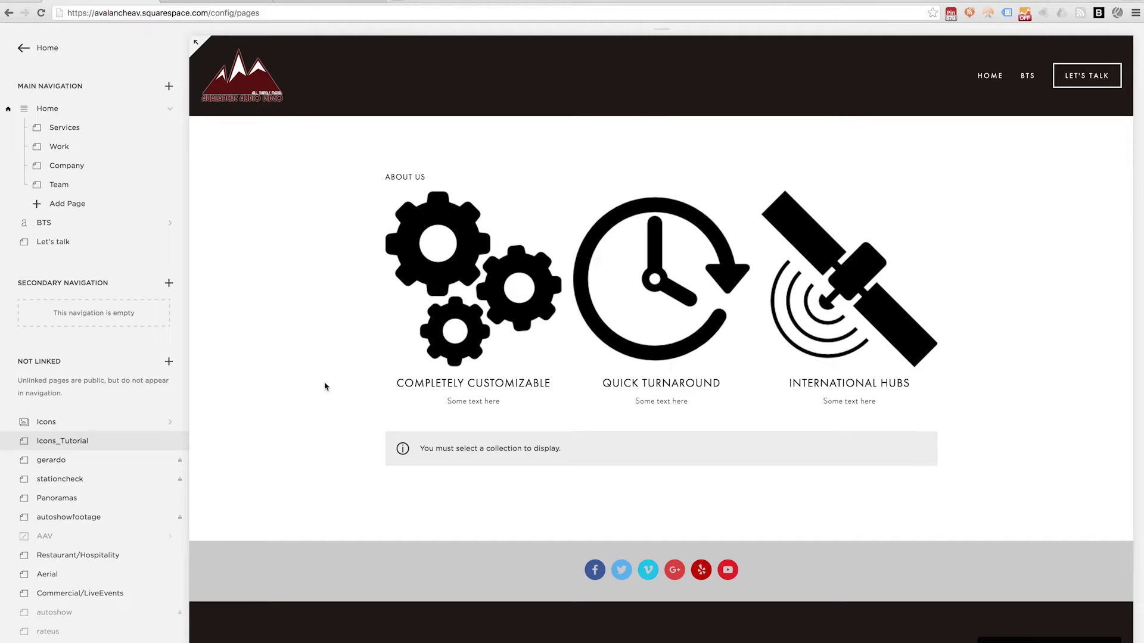
pyautogui.moveTo(497, 362)
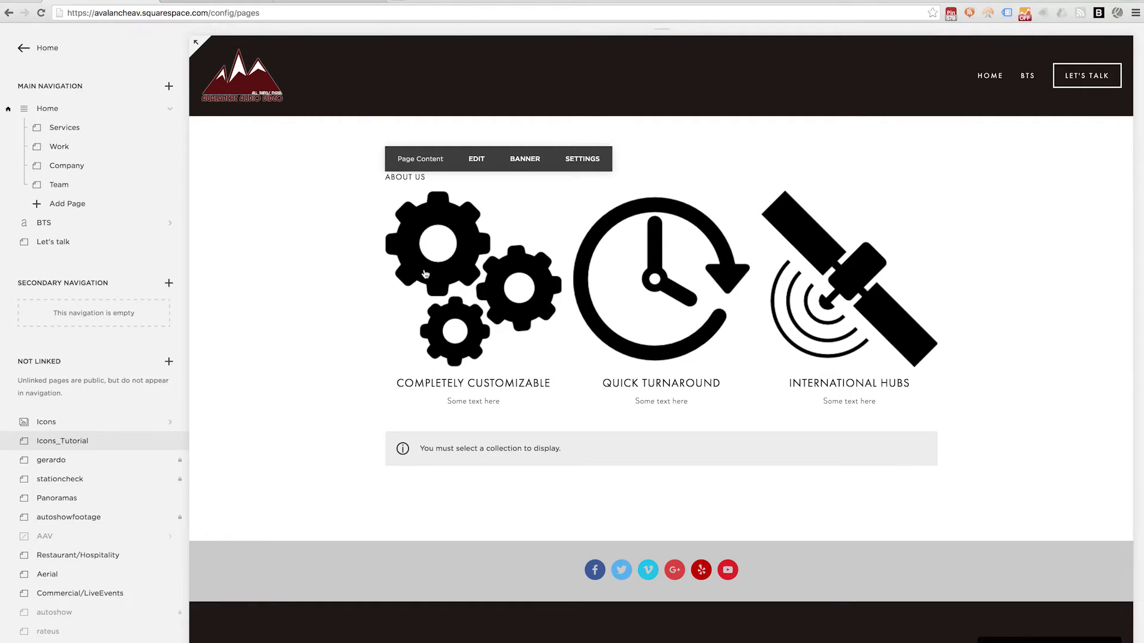
# Open Design > Custom CSS and type an empty comment /**/ on line 1
pyautogui.click(20, 50)
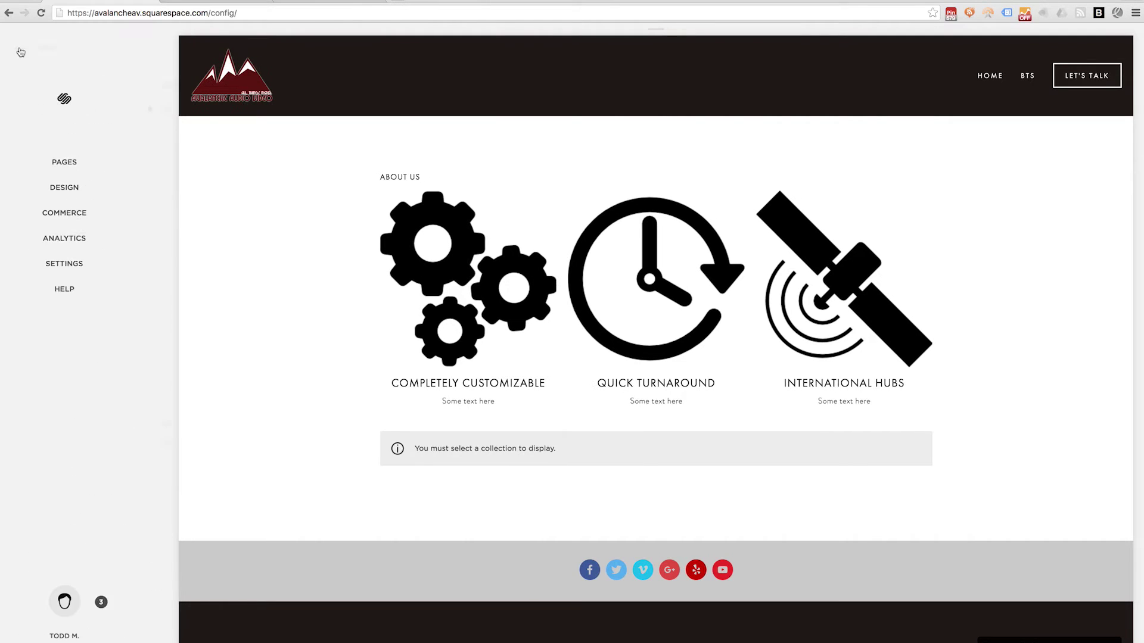
pyautogui.moveTo(447, 289)
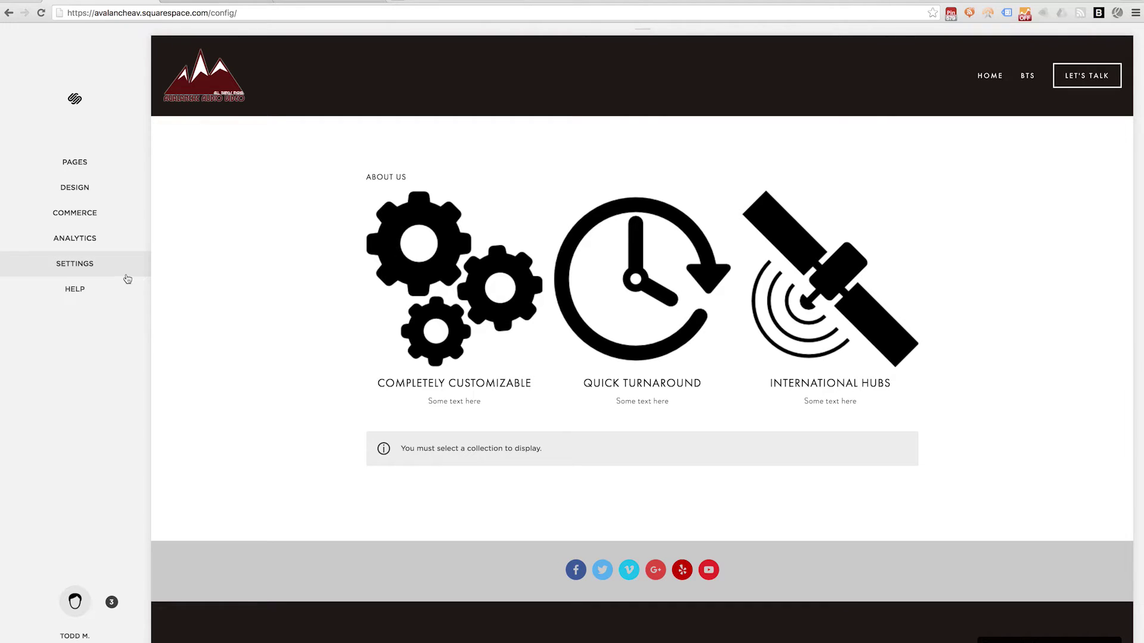
pyautogui.click(82, 187)
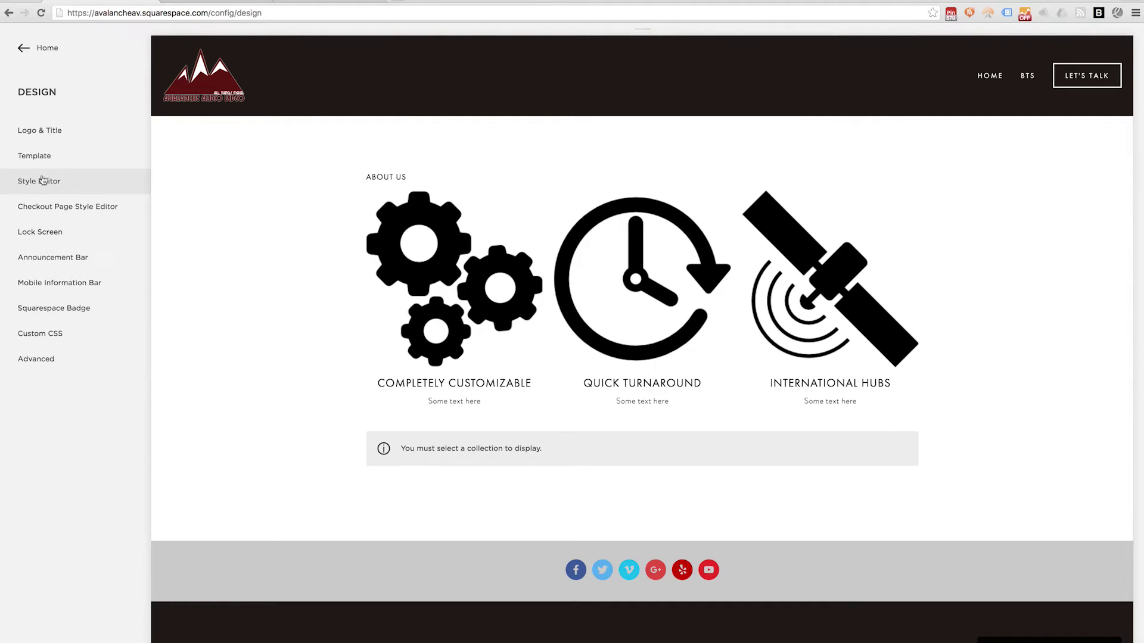
pyautogui.click(38, 335)
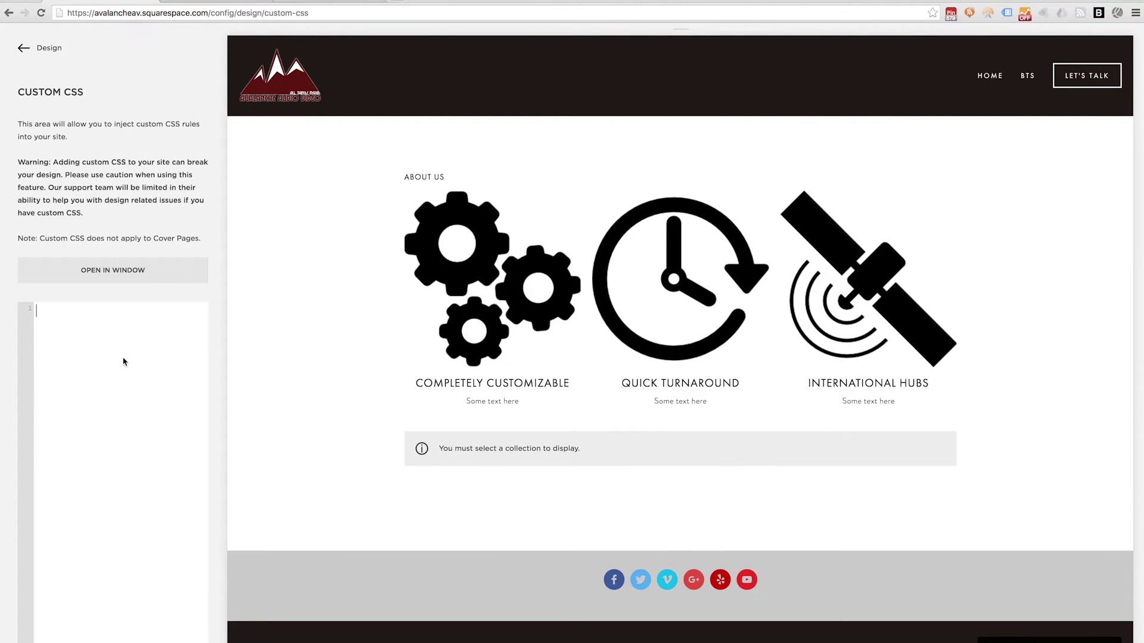
pyautogui.scroll(-1, 176, 318)
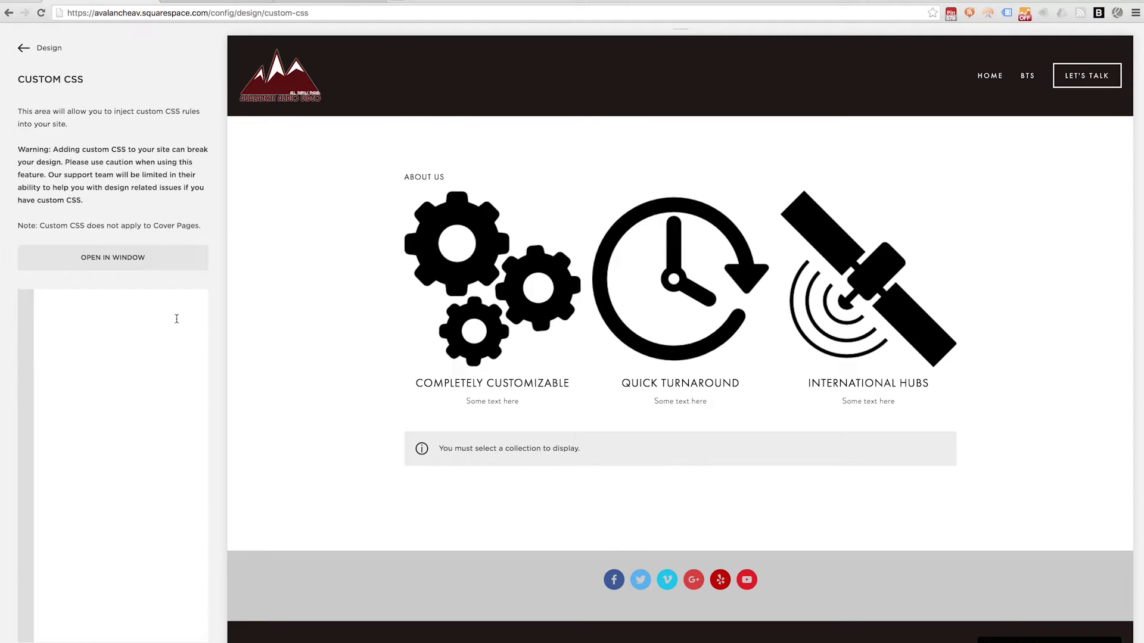
pyautogui.write('/**/')
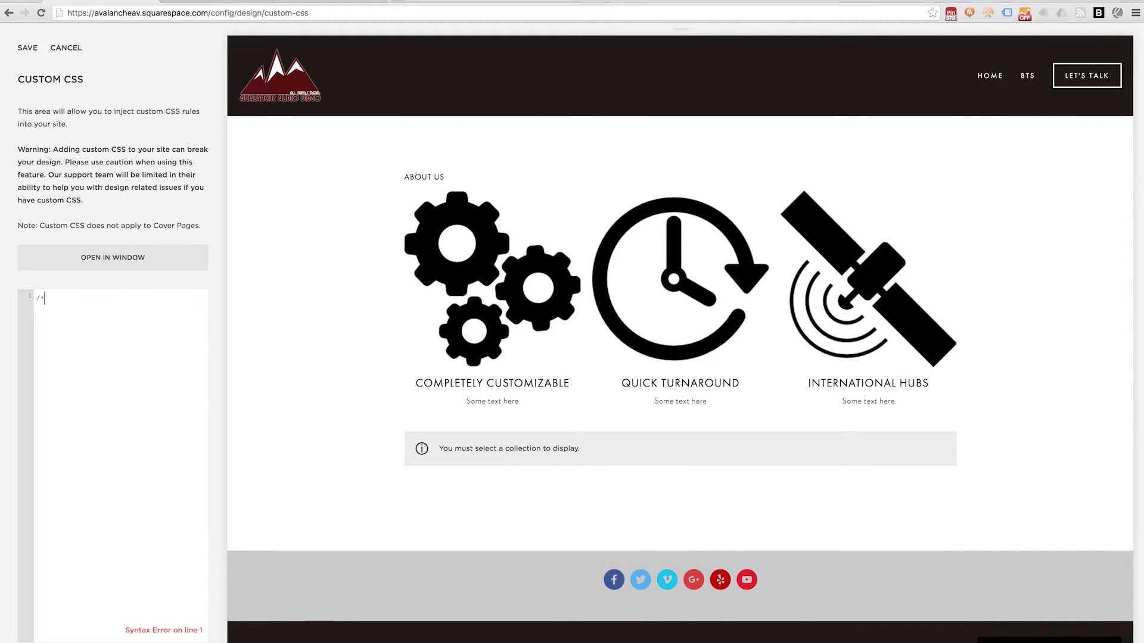
# Fill the comment with 'DISABLE POINTER EVENT - ICONS' and begin line 2 beneath it
pyautogui.click(44, 297)
pyautogui.write('DISABLE ')
pyautogui.write('POINTER EVEN')
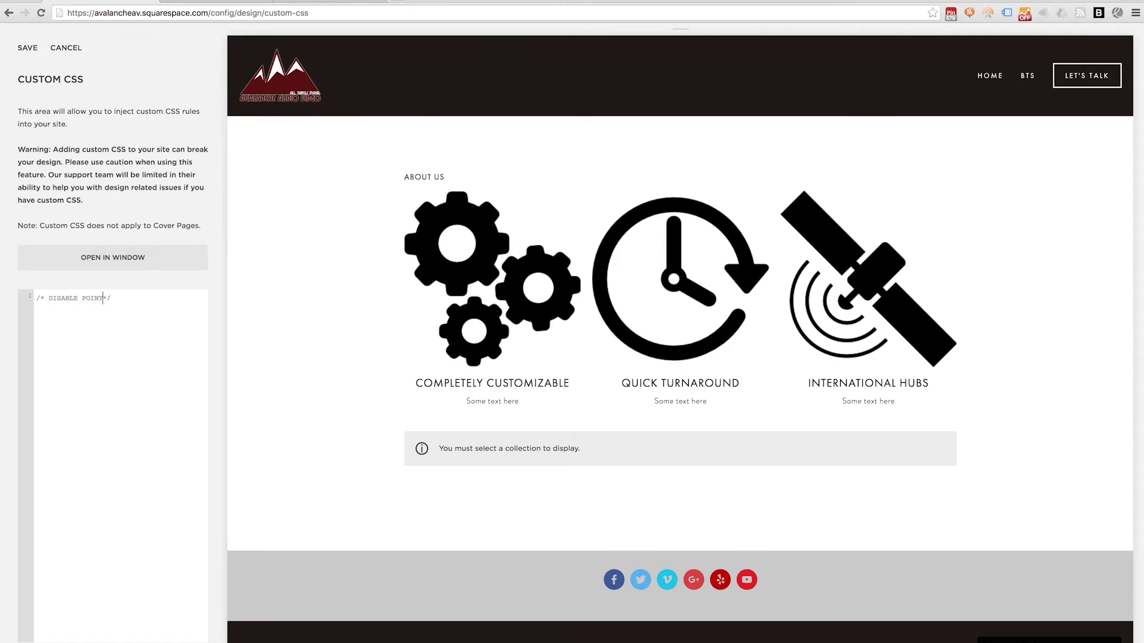
pyautogui.write('T - ICONS')
pyautogui.moveTo(35, 298); pyautogui.dragTo(210, 303)
pyautogui.click(198, 327)
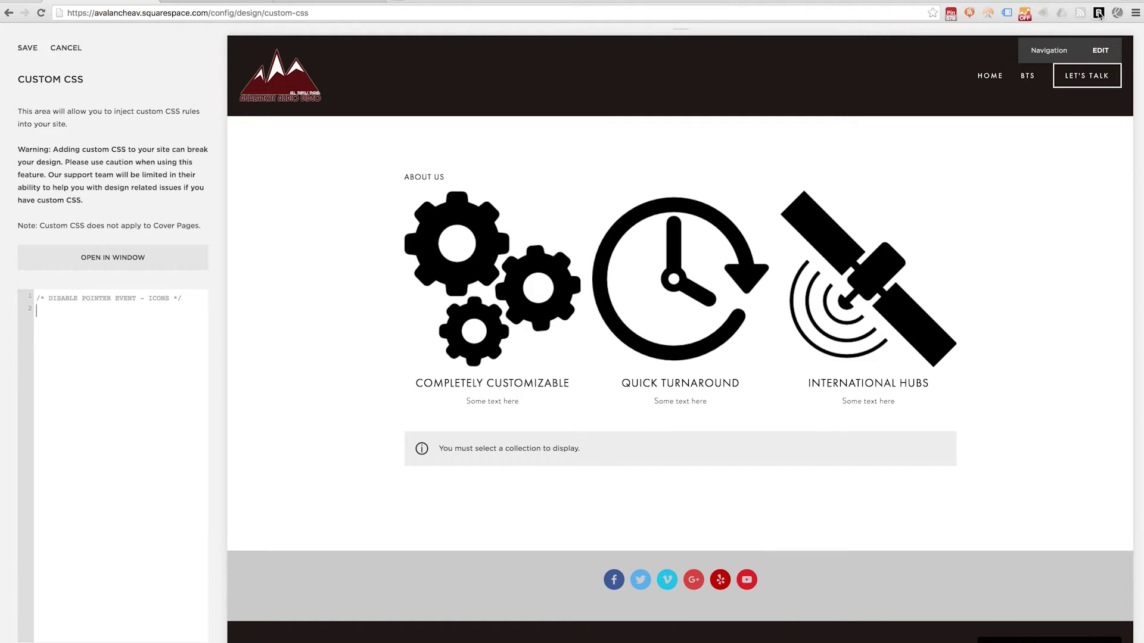
# Show block ID labels on the preview and copy the About Us icons block's ID
pyautogui.click(219, 3)
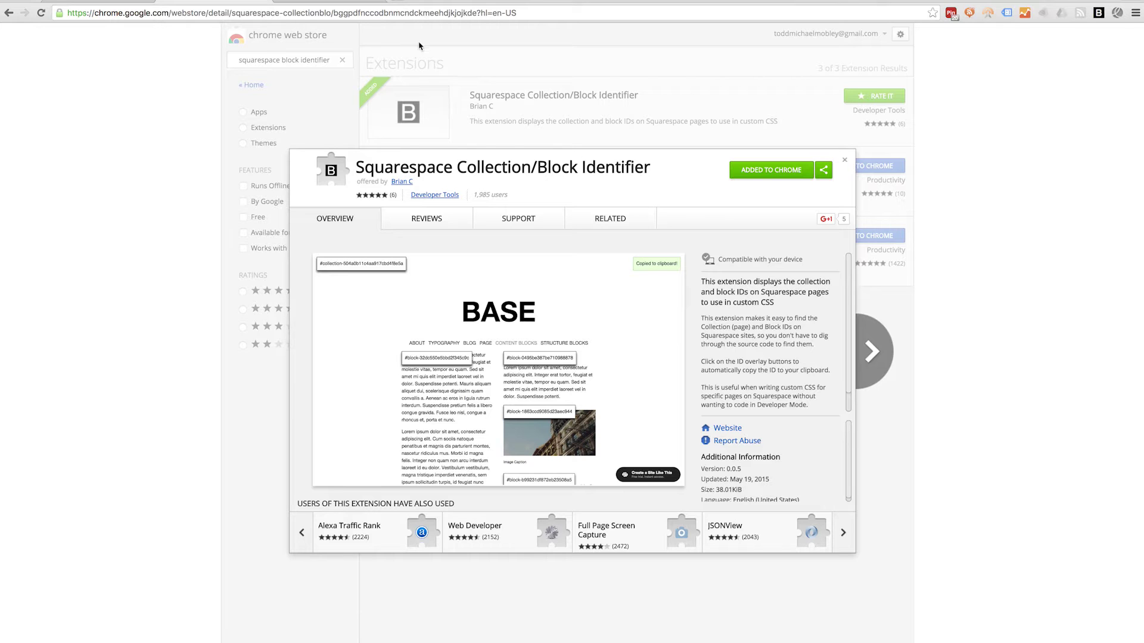
pyautogui.click(115, 2)
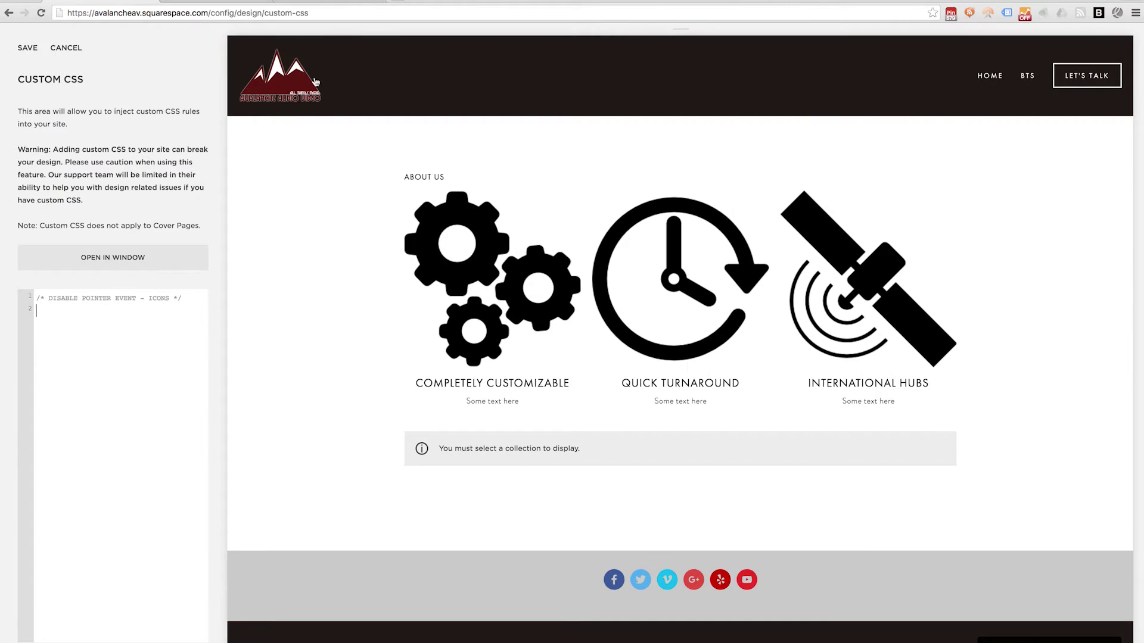
pyautogui.click(1099, 13)
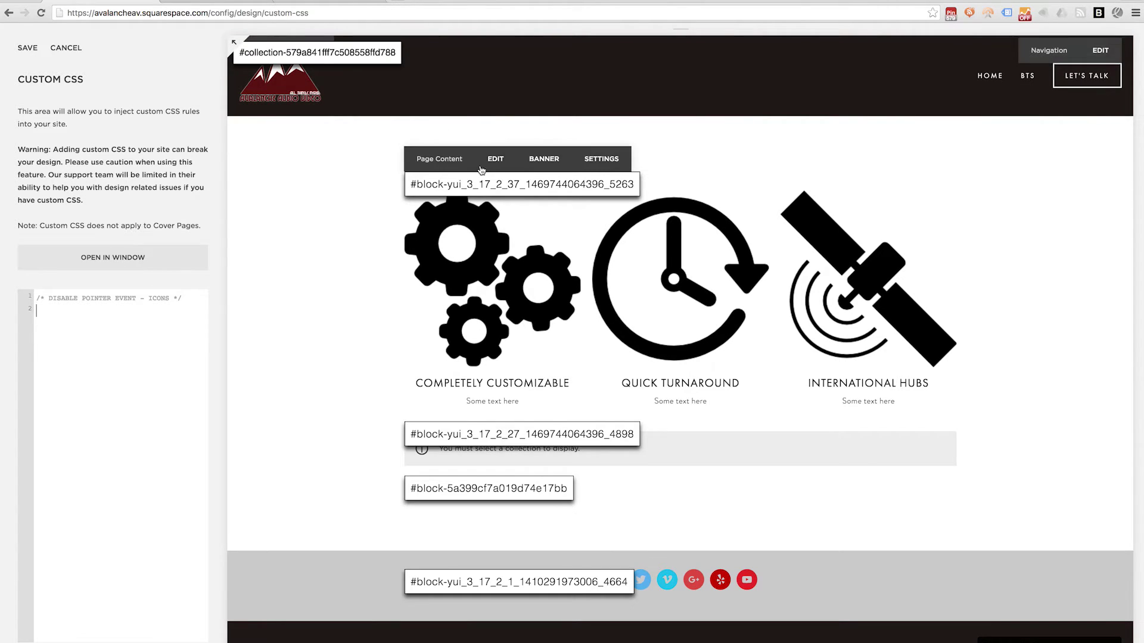
pyautogui.click(507, 185)
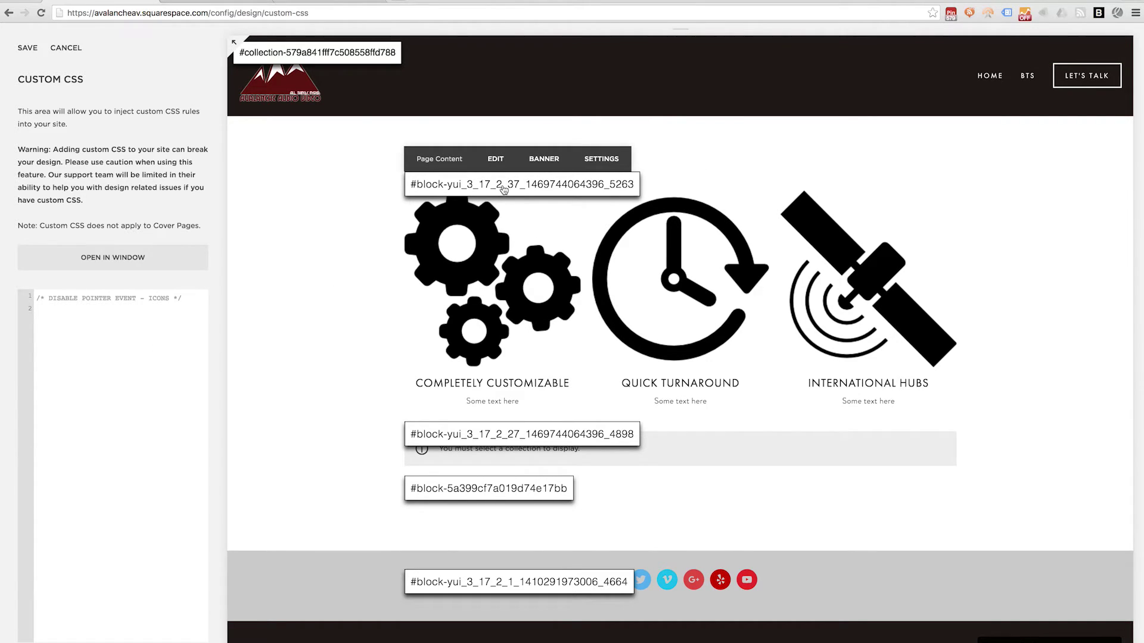
pyautogui.click(504, 189)
pyautogui.click(93, 337)
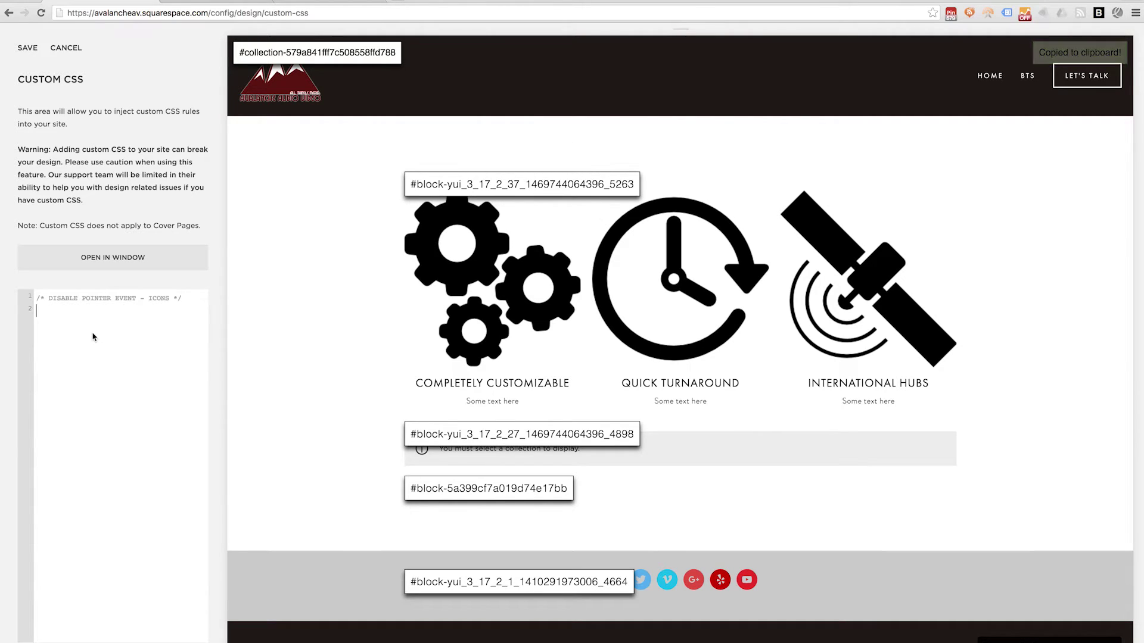
pyautogui.press('super+v')
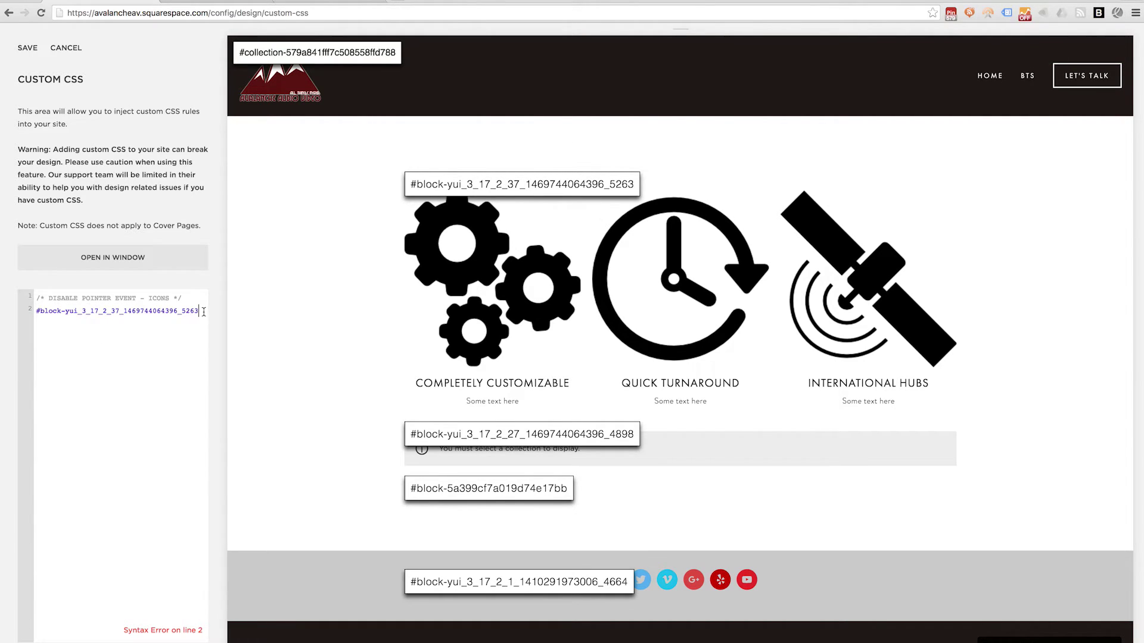
pyautogui.moveTo(204, 311)
pyautogui.mouseDown()
pyautogui.moveTo(7, 316)
pyautogui.moveTo(202, 309)
pyautogui.mouseUp()
pyautogui.click(49, 313)
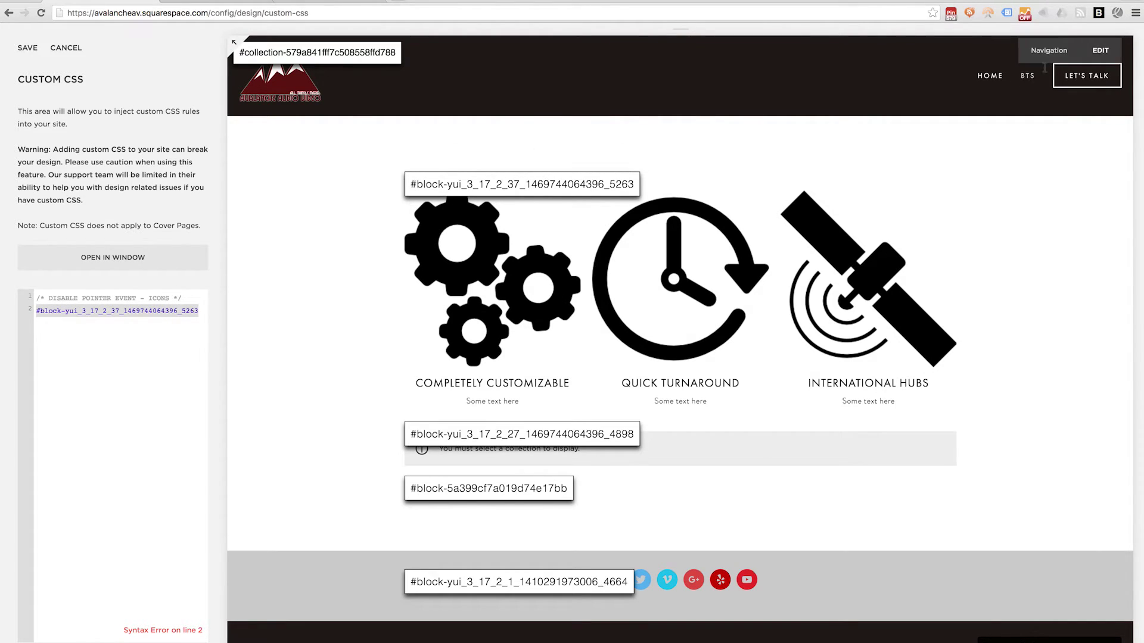
# Hide the ID labels, open DevTools, and inspect the About Us summary block element
pyautogui.click(1080, 12)
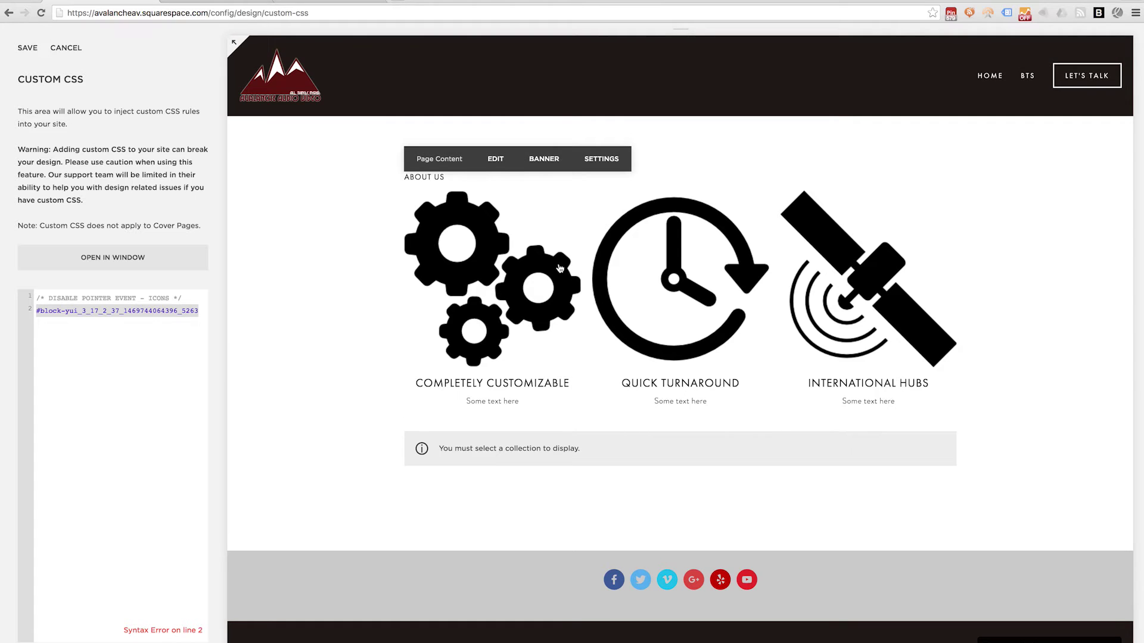
pyautogui.press('super+alt+i')
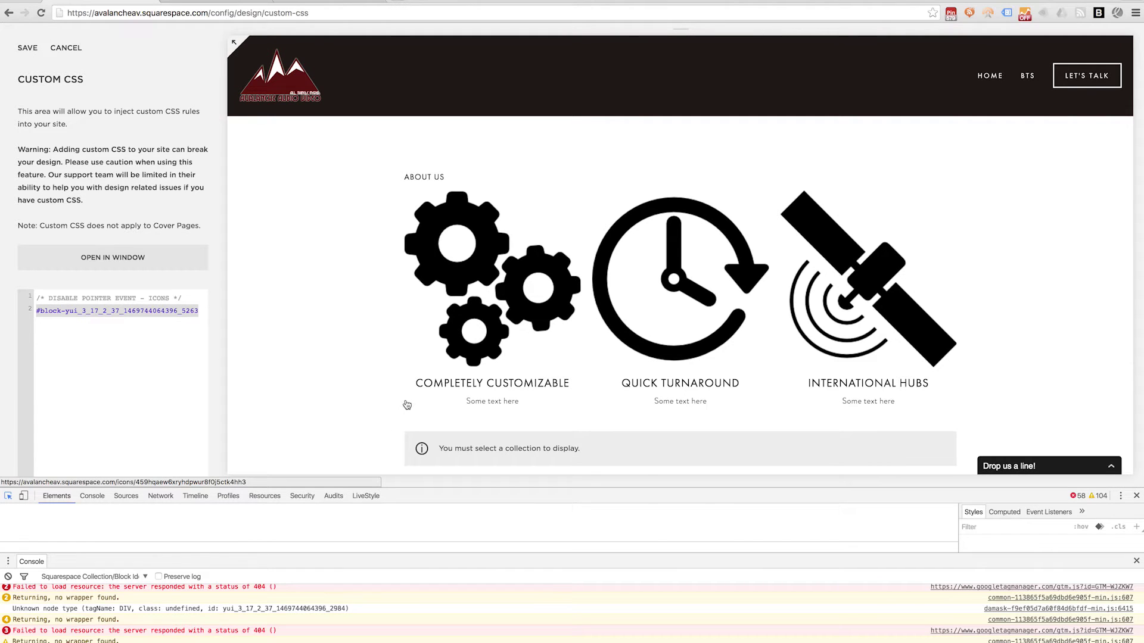
pyautogui.click(1136, 560)
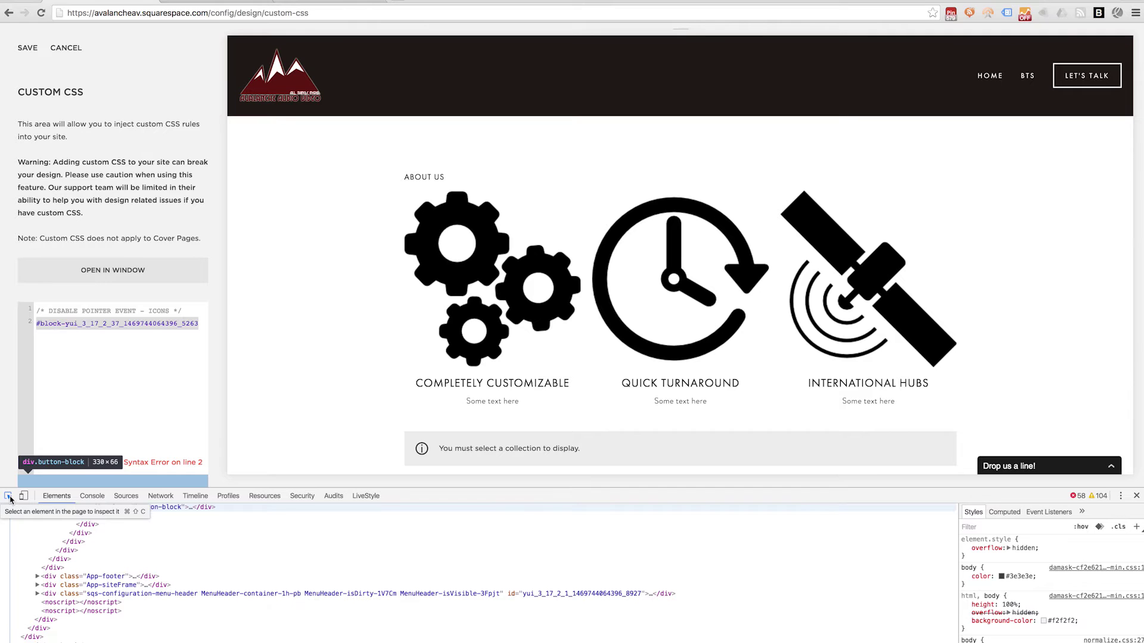
pyautogui.click(8, 498)
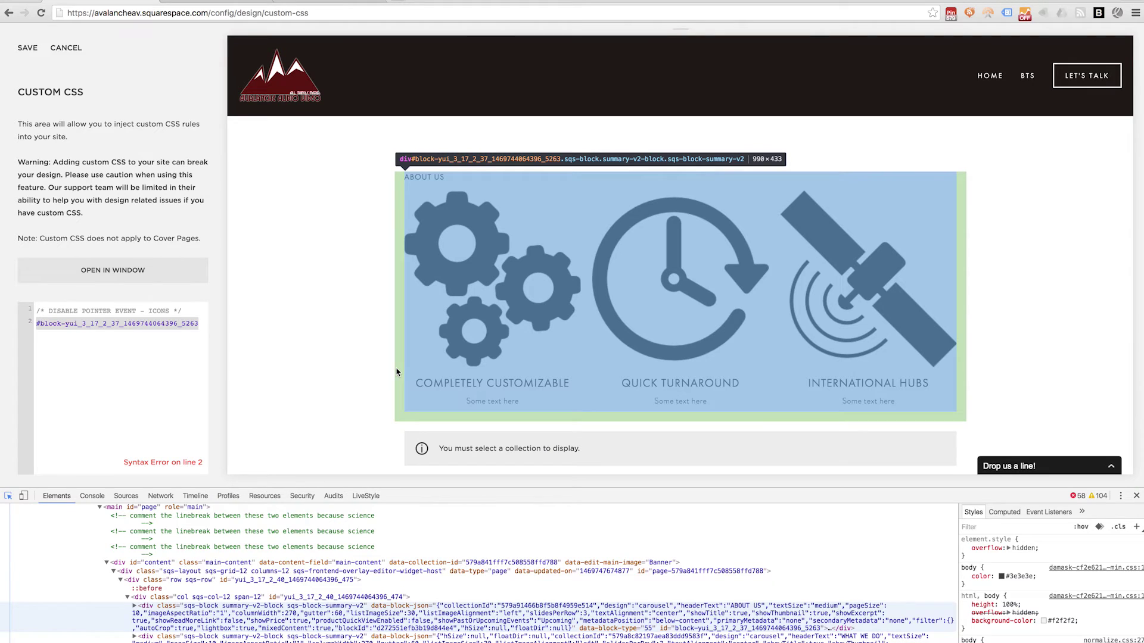
pyautogui.click(396, 373)
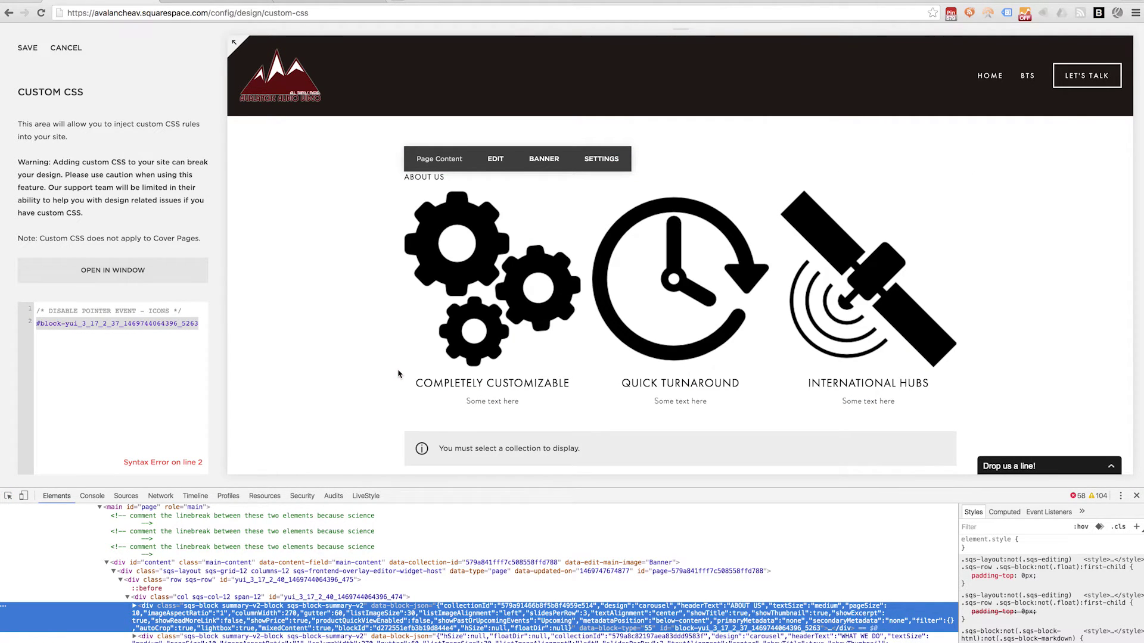
pyautogui.click(10, 498)
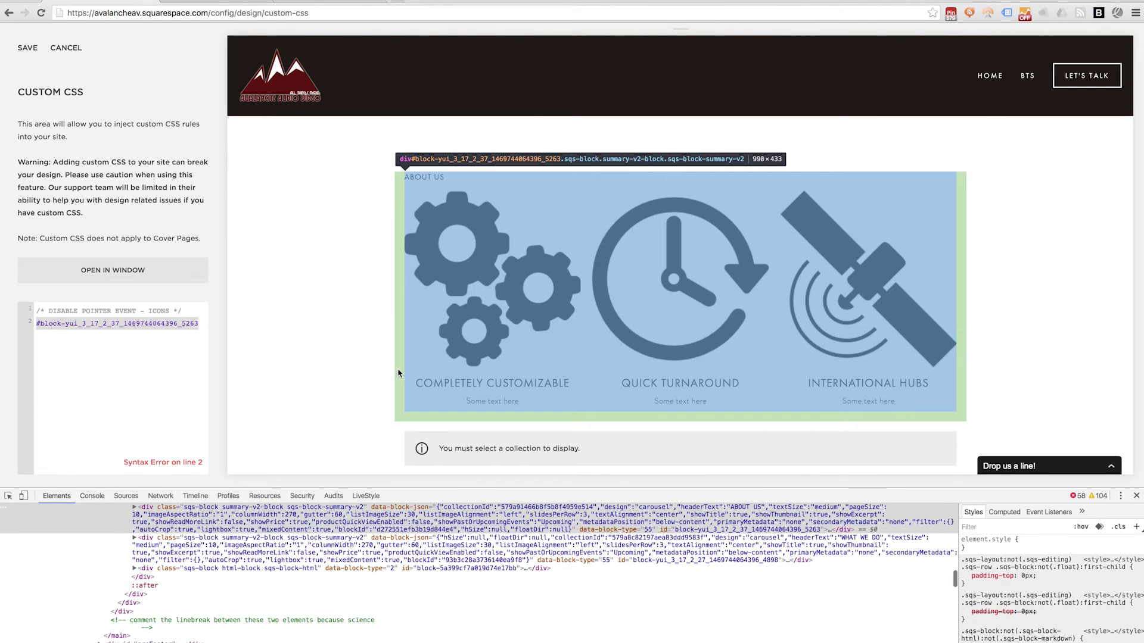
pyautogui.scroll(2, 335, 573)
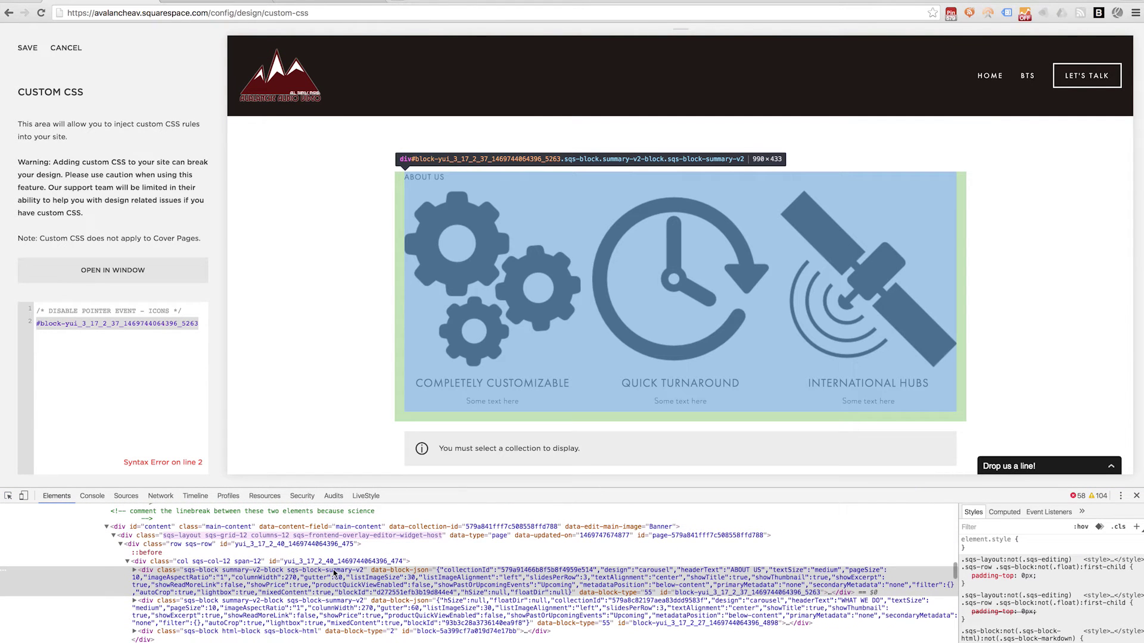
# Append .sqs-block-summary-v2 and .summary-thumbnail-container{ to the selector, opening an empty rule body
pyautogui.doubleClick(258, 573)
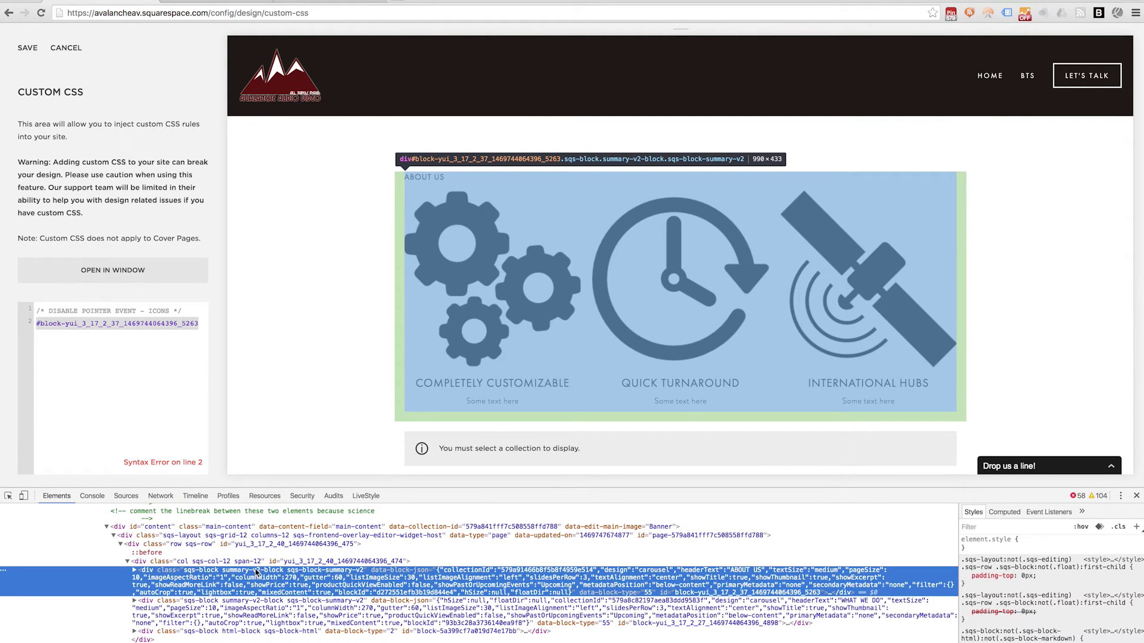
pyautogui.click(291, 573)
pyautogui.moveTo(288, 573); pyautogui.dragTo(363, 575)
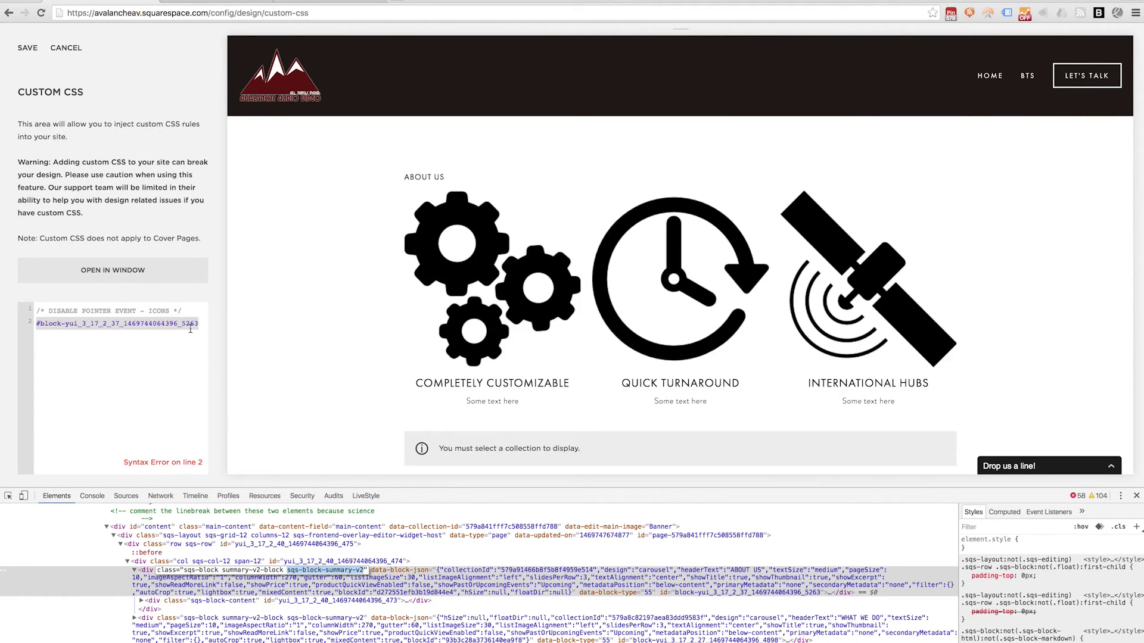
pyautogui.click(201, 325)
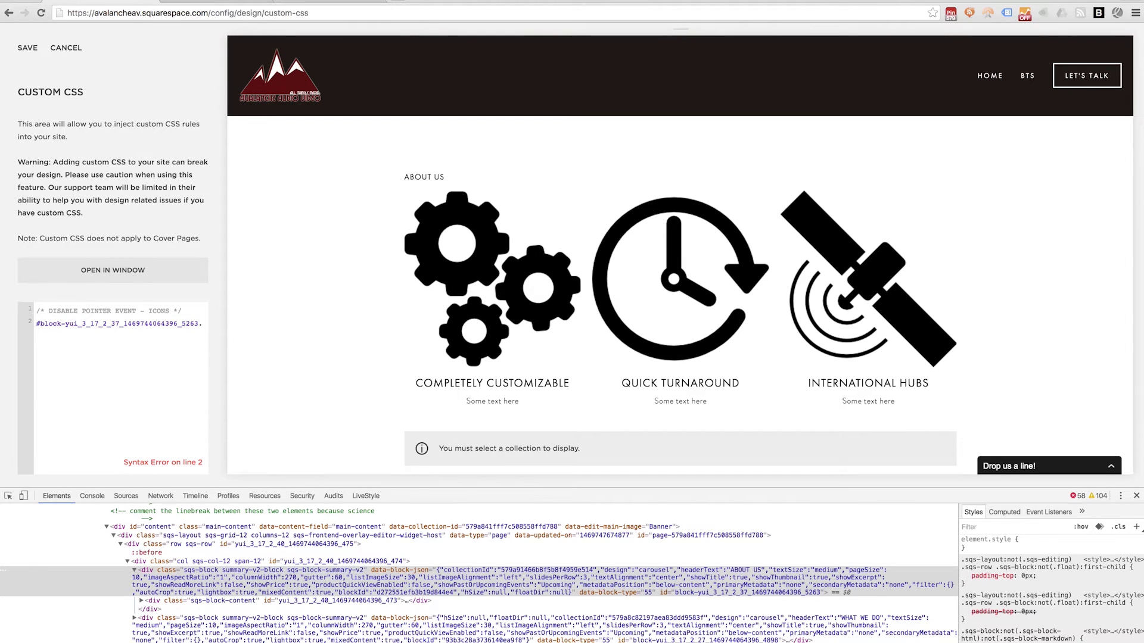
pyautogui.press('super+v')
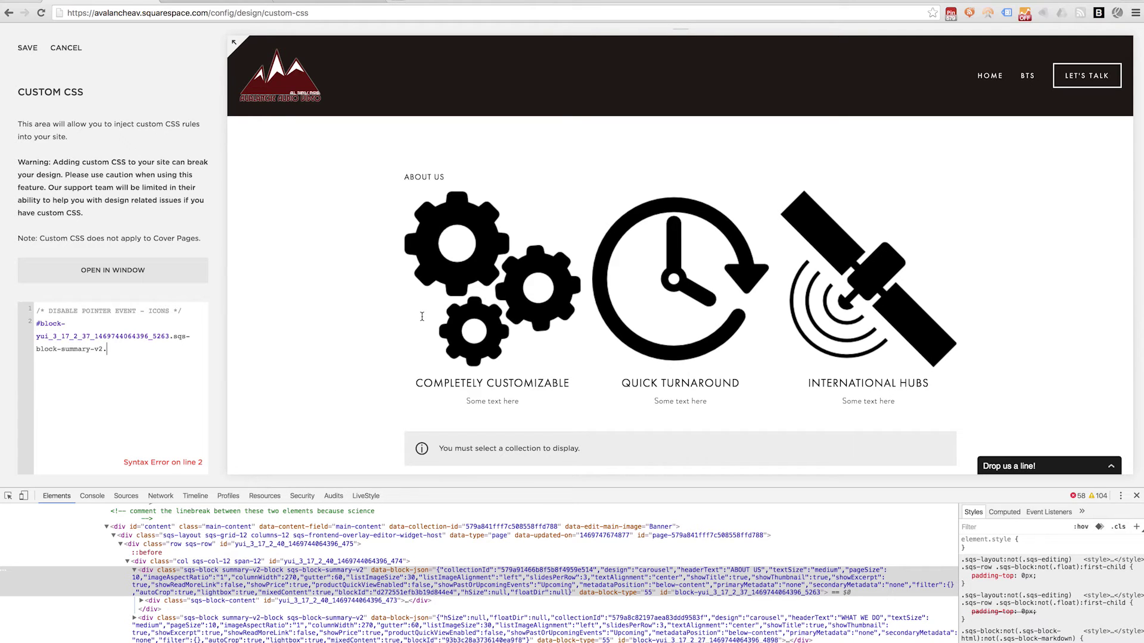
pyautogui.write('summar')
pyautogui.write('y-thuk')
pyautogui.write('nail-container{')
pyautogui.press('Return')
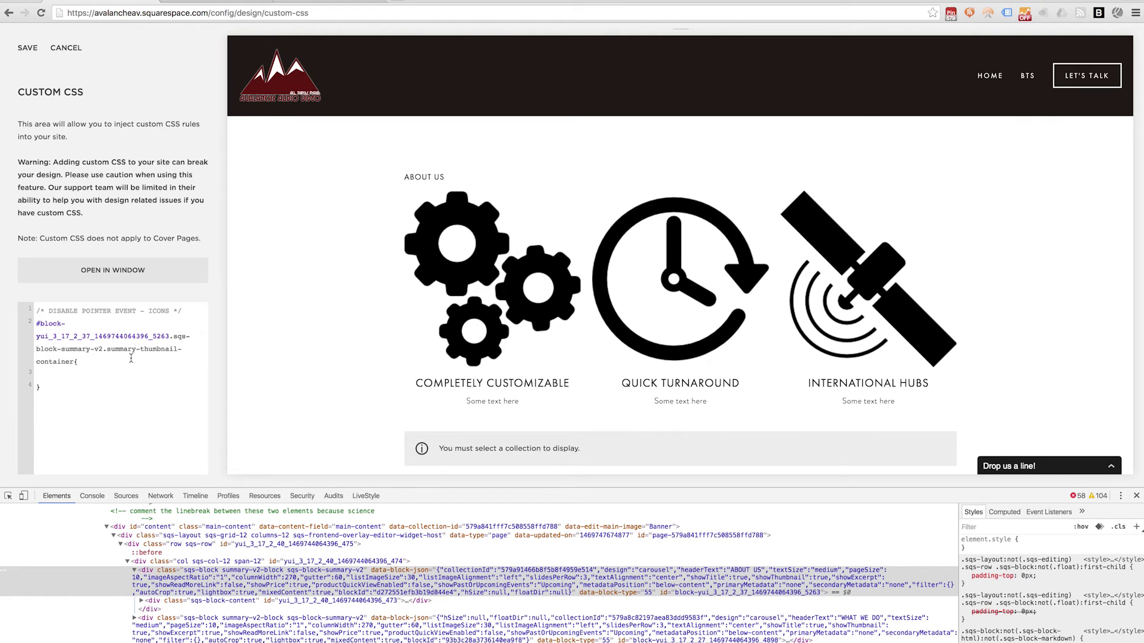
# Declare pointer-events: none in the rule and test whether the gear thumbnail still opens a lightbox
pyautogui.write('pointer-events: none;')
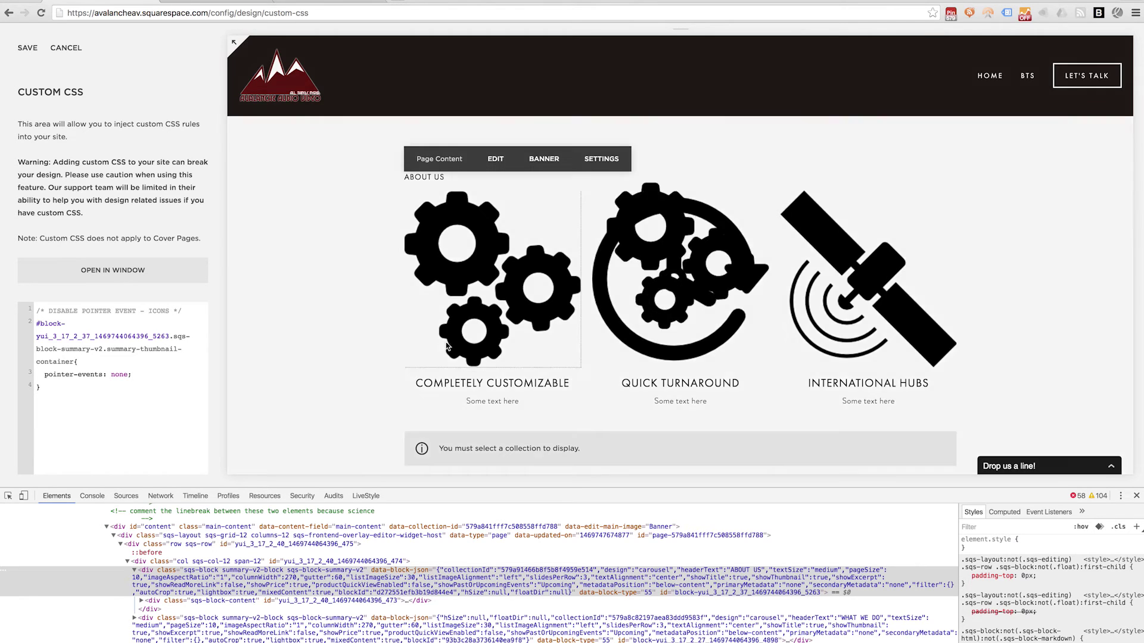
pyautogui.click(447, 346)
pyautogui.click(1112, 56)
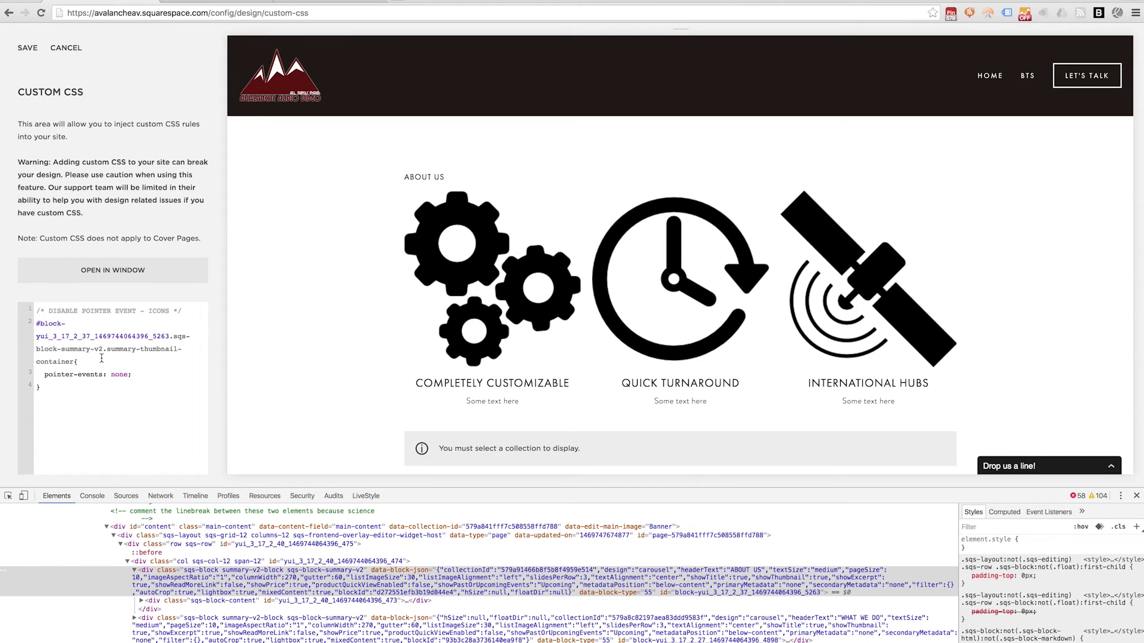
pyautogui.moveTo(420, 314)
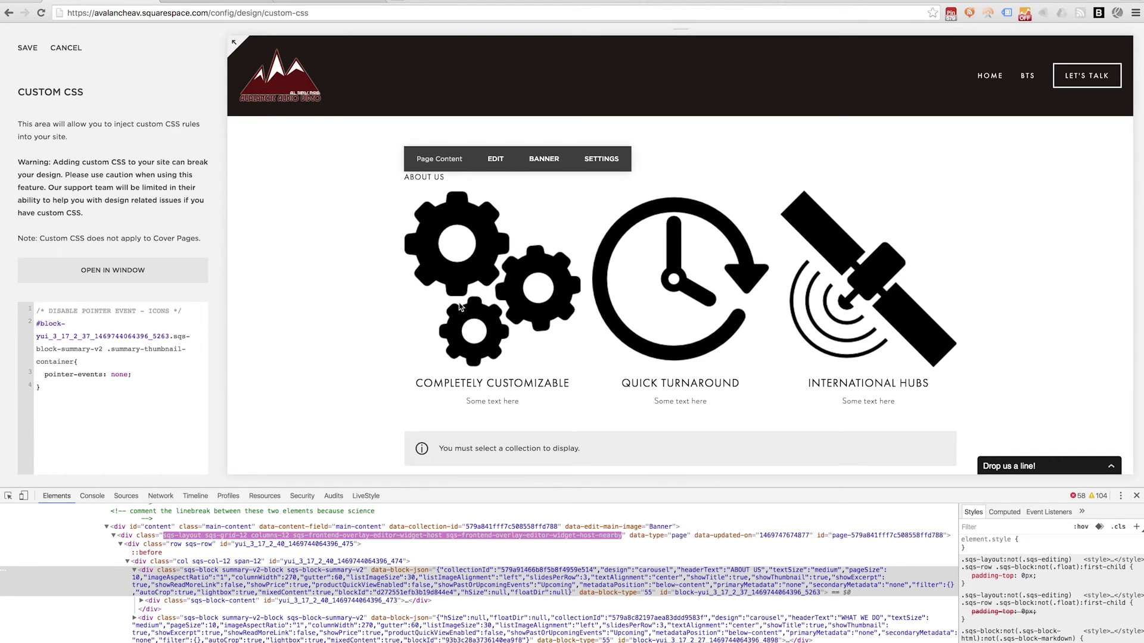
# Close DevTools, confirm the About Us icons no longer respond to clicks, and save the CSS
pyautogui.click(1136, 498)
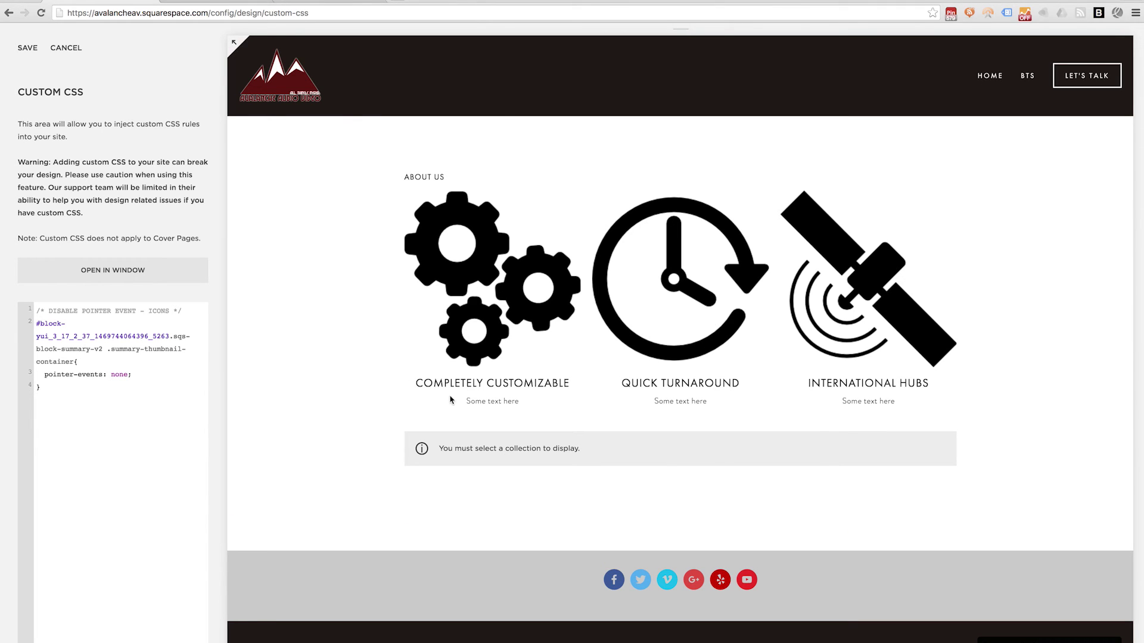
pyautogui.moveTo(442, 371)
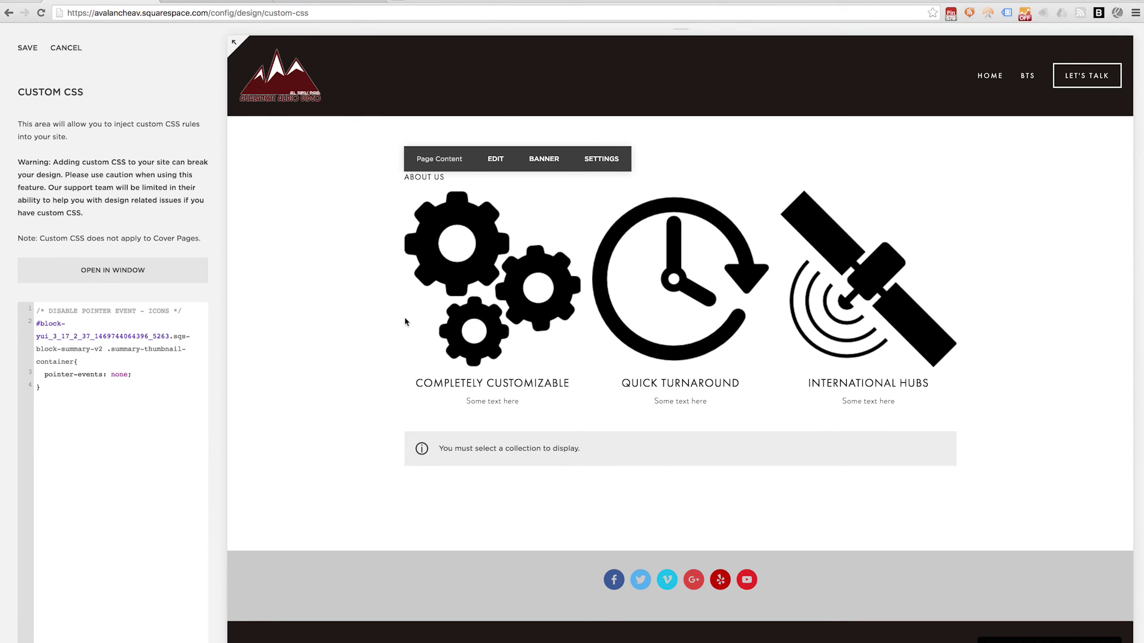
pyautogui.moveTo(366, 288); pyautogui.dragTo(963, 374)
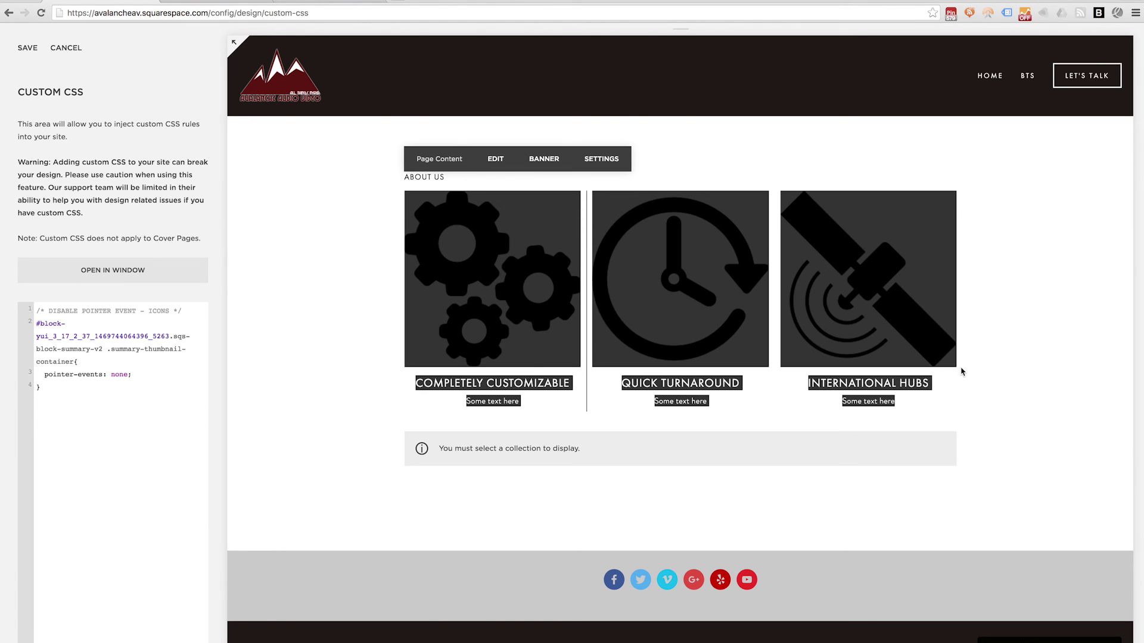
pyautogui.click(237, 240)
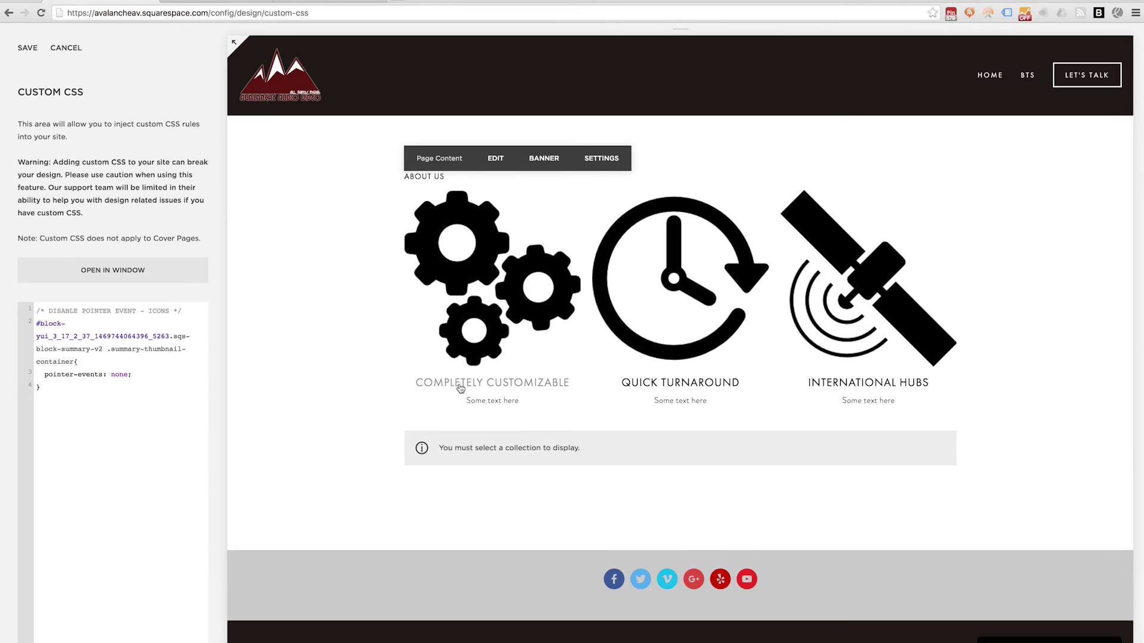
pyautogui.moveTo(391, 384); pyautogui.dragTo(954, 409)
pyautogui.click(904, 407)
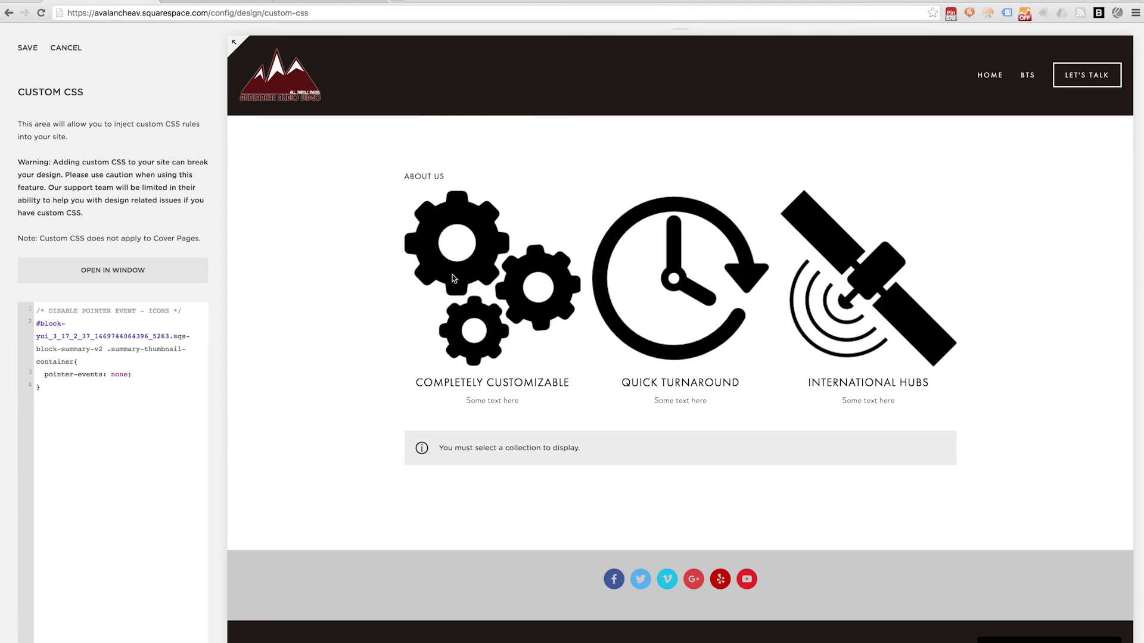
pyautogui.click(31, 49)
# Return to the Design menu and view the Icons_Tutorial page full screen
pyautogui.click(20, 51)
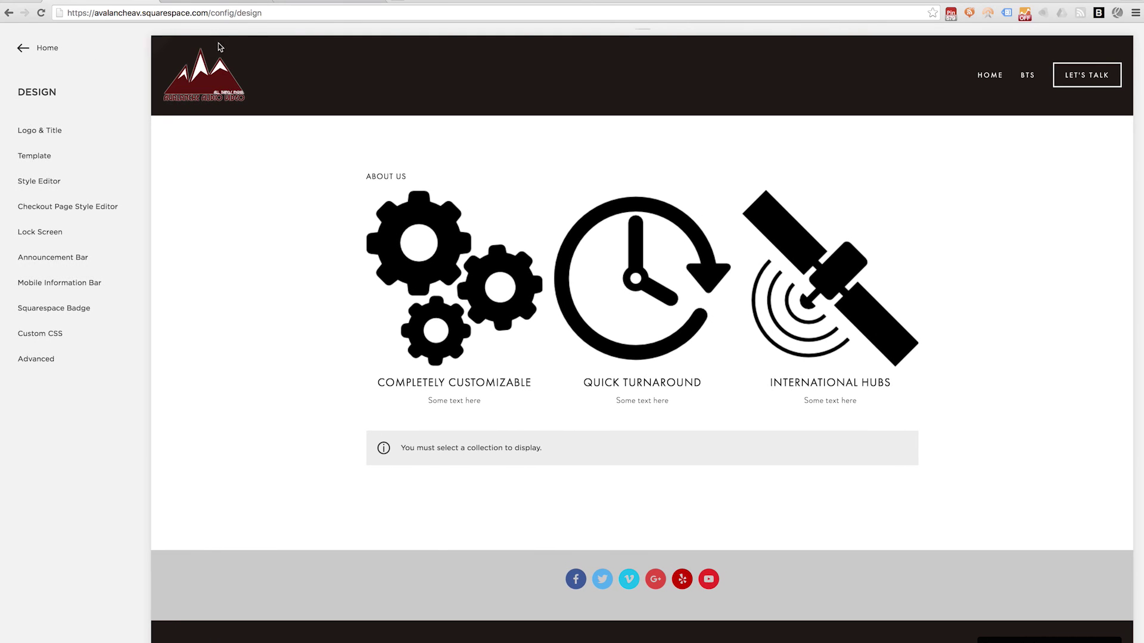
pyautogui.click(156, 44)
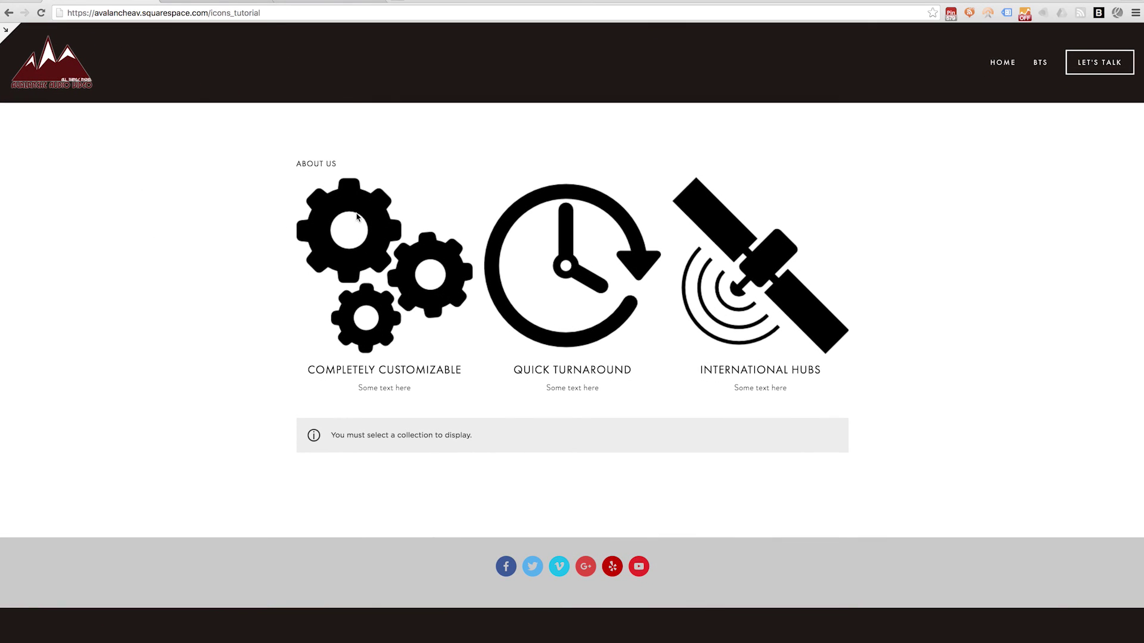